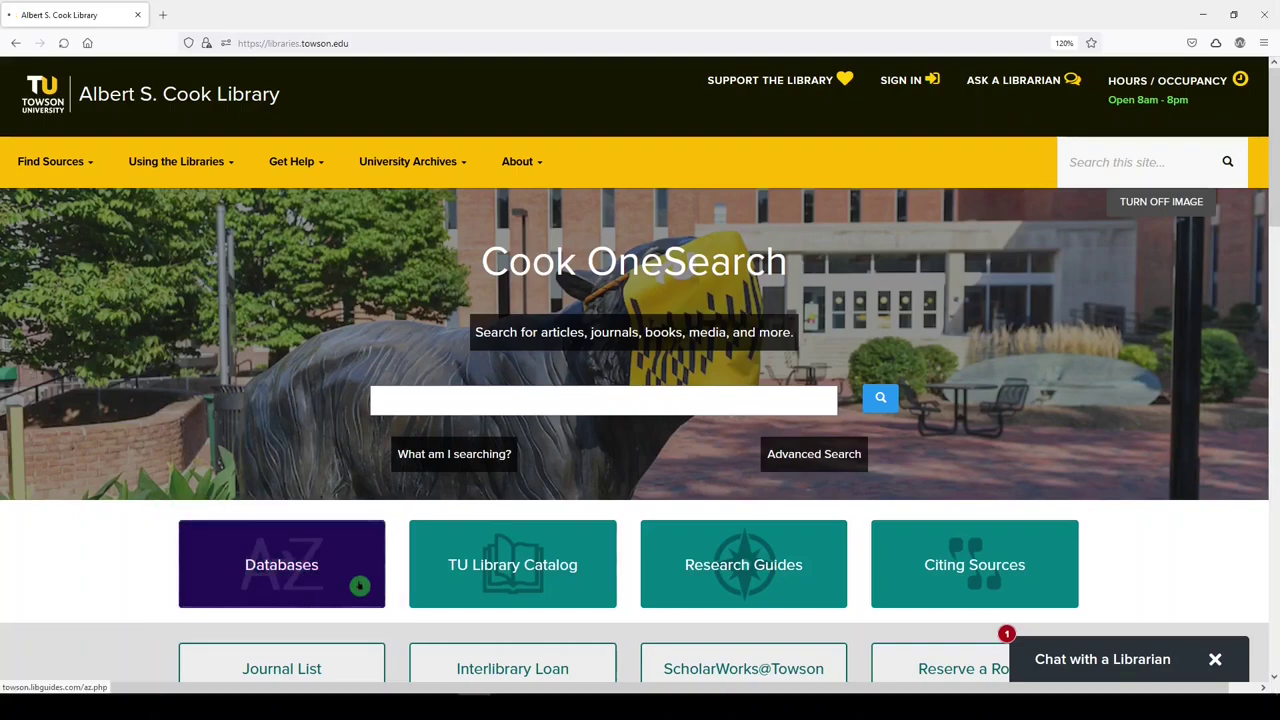
- Open the library's A-Z Databases list and search it for "scopus"
click(374, 550)
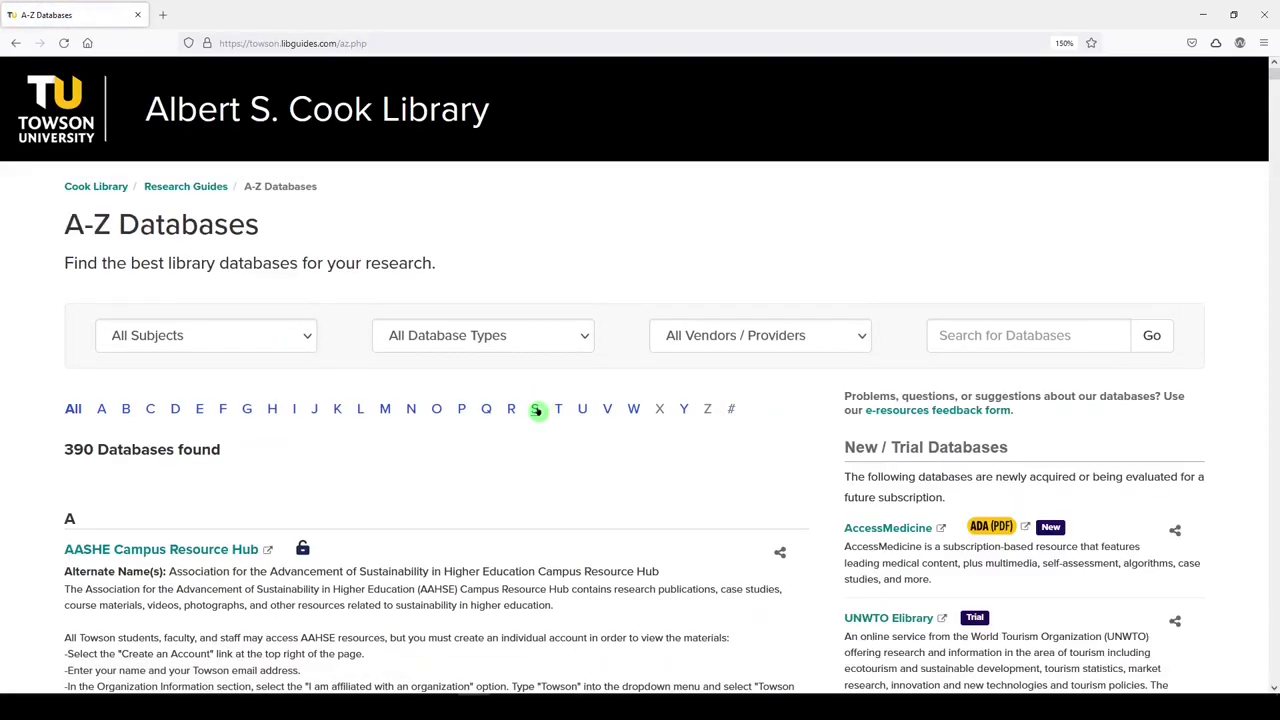
click(948, 341)
text(scopus)
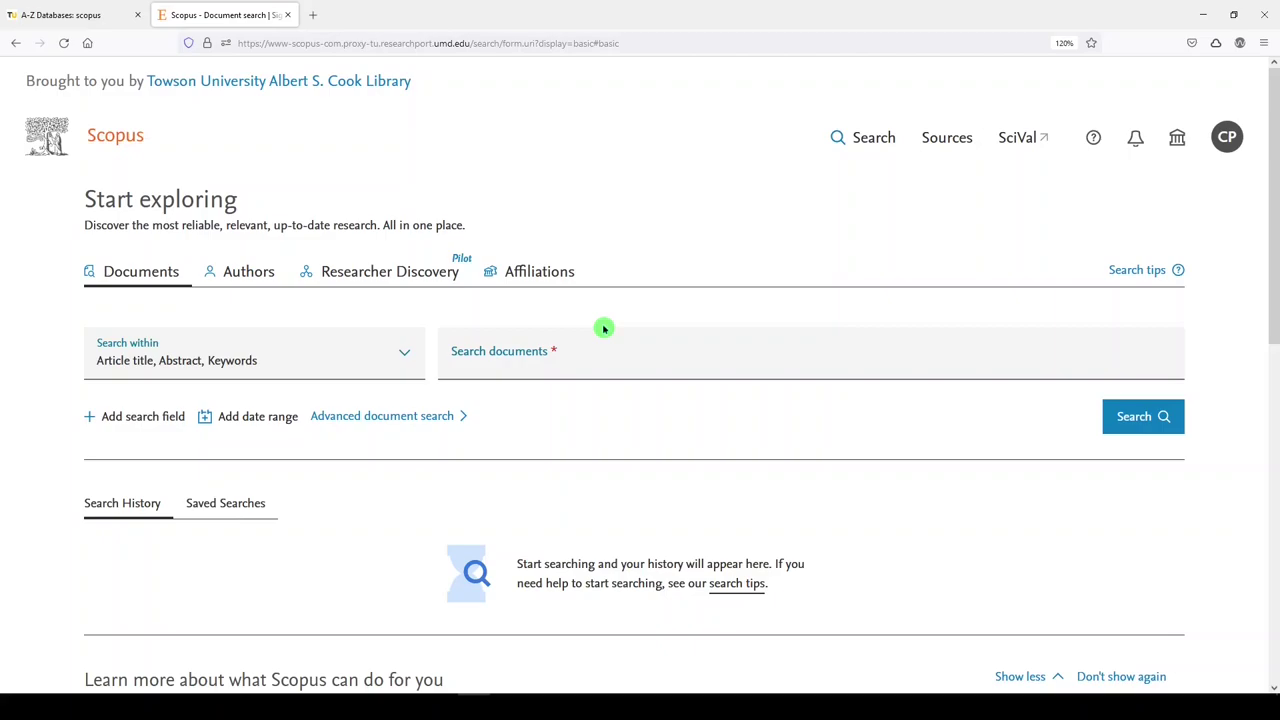
- Run a Scopus author search using the author's last name and first name
click(246, 271)
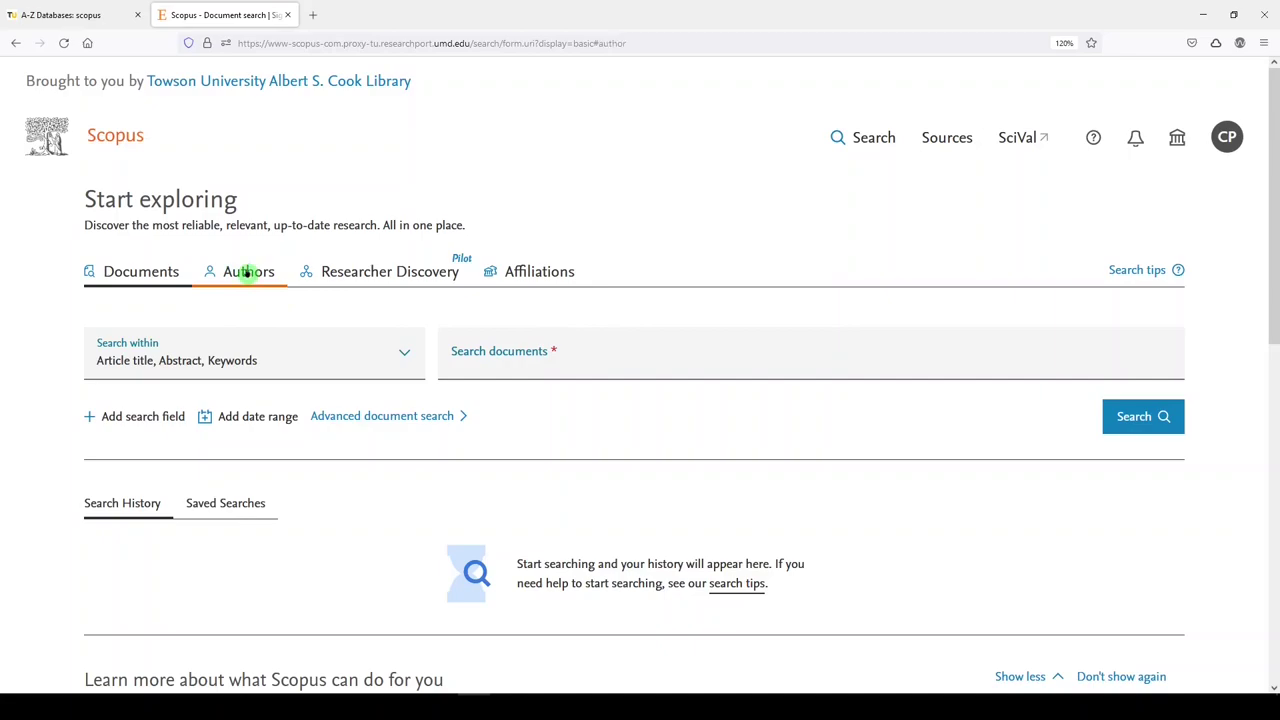
click(251, 376)
text(pri)
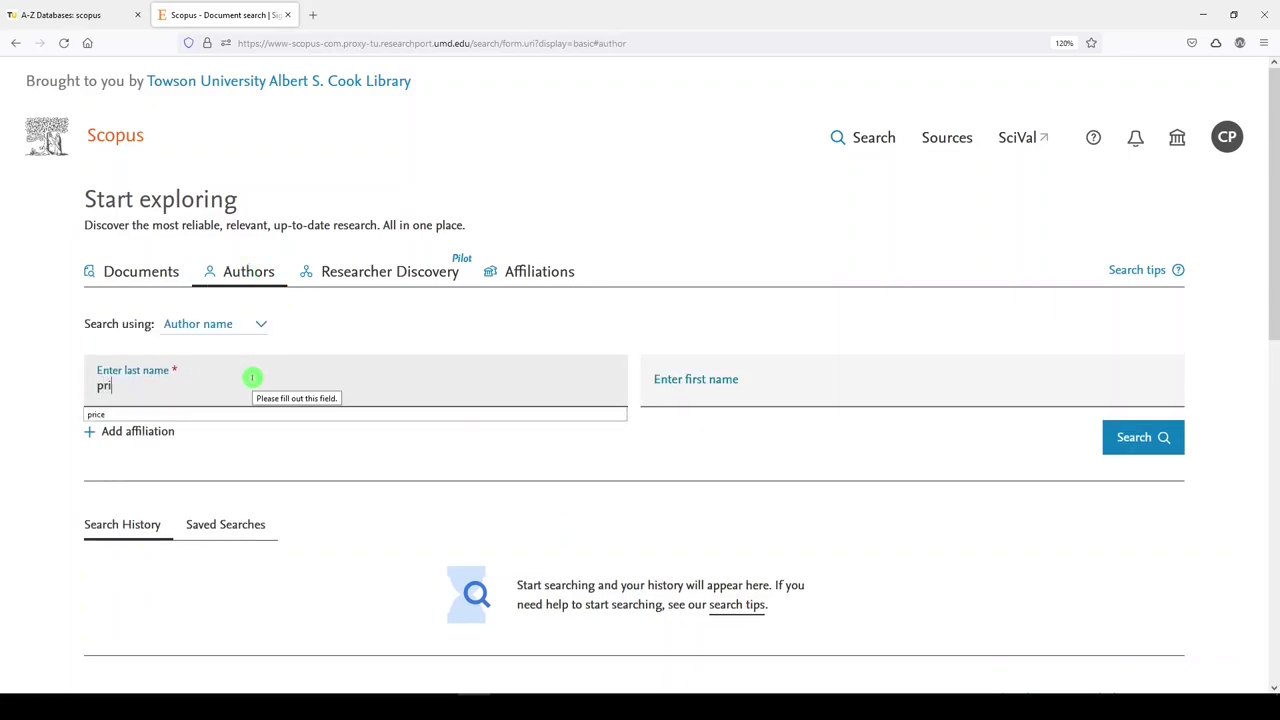
text(ce)
key(Tab)
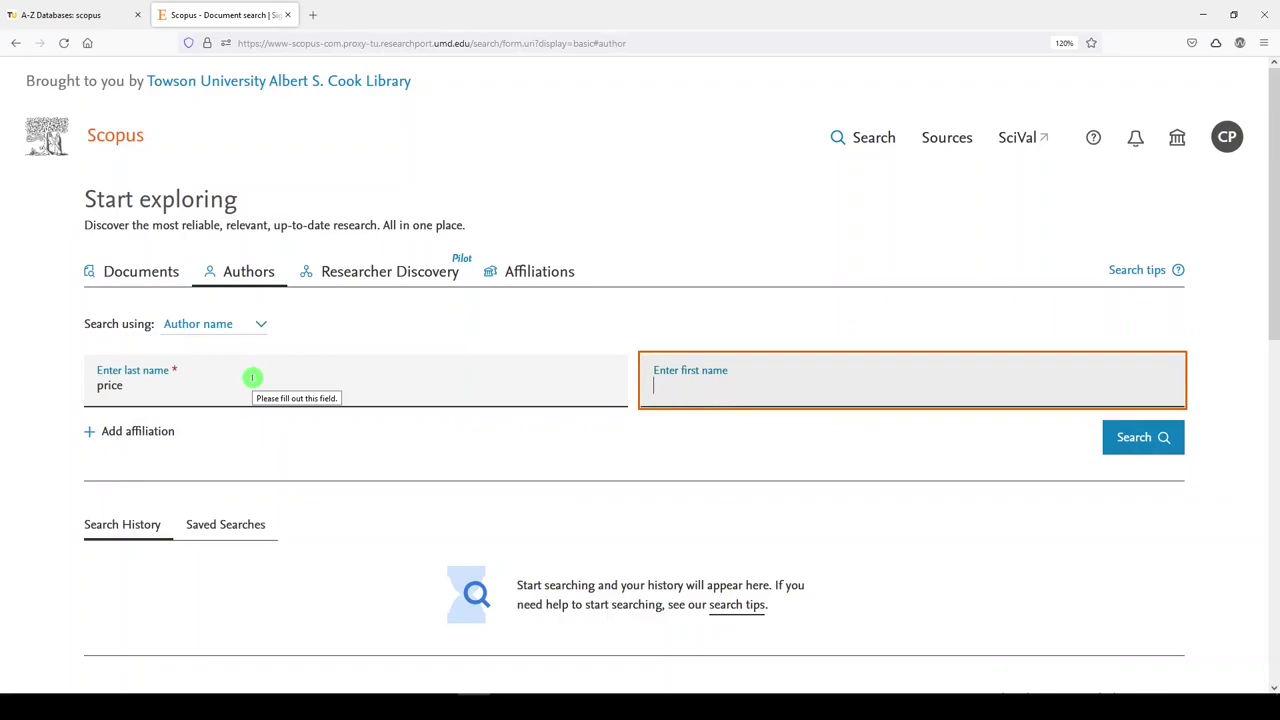
text(carrie)
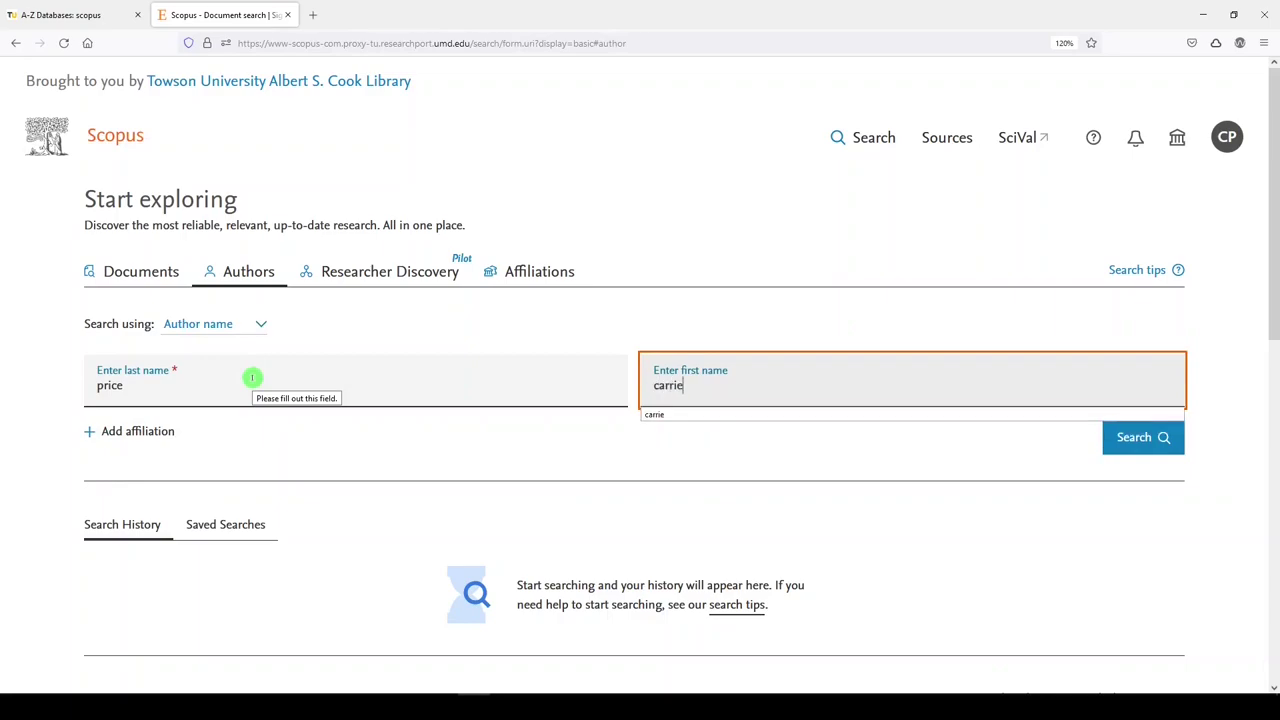
click(1145, 437)
- Open the profile of the author affiliated with Towson University from the author results
scroll(729, 507, down, 3)
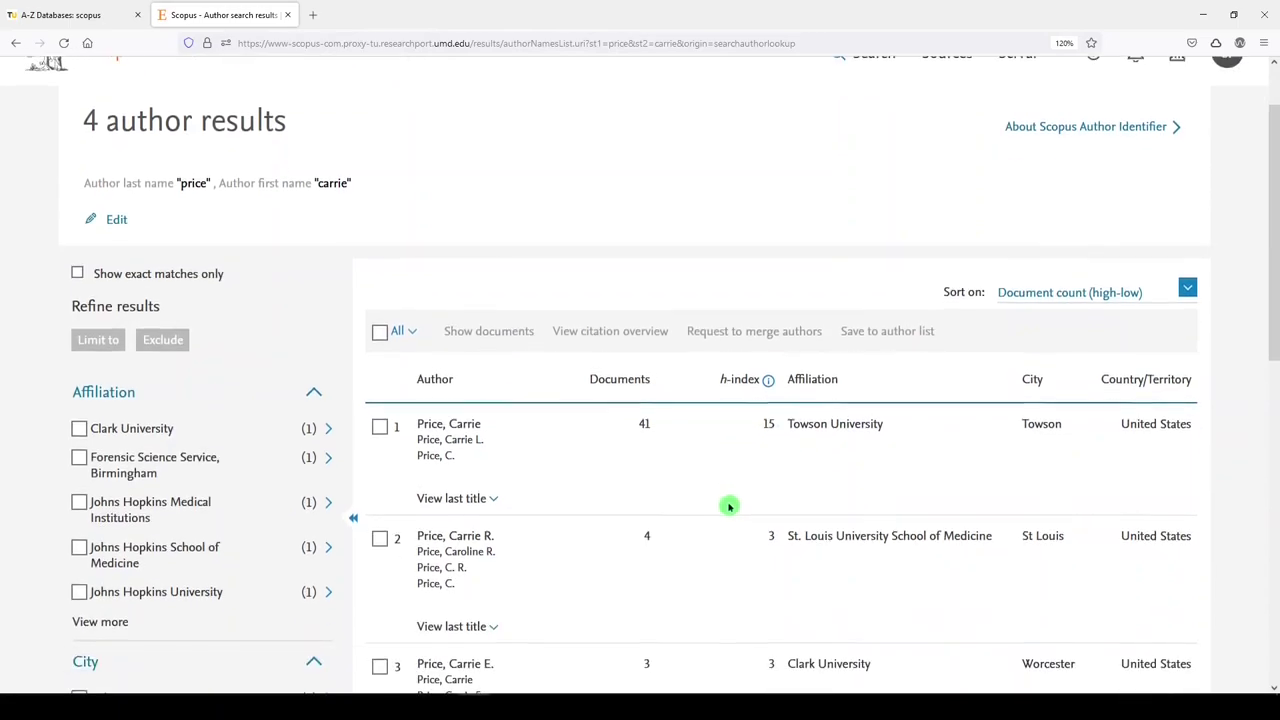
scroll(729, 507, down, 3)
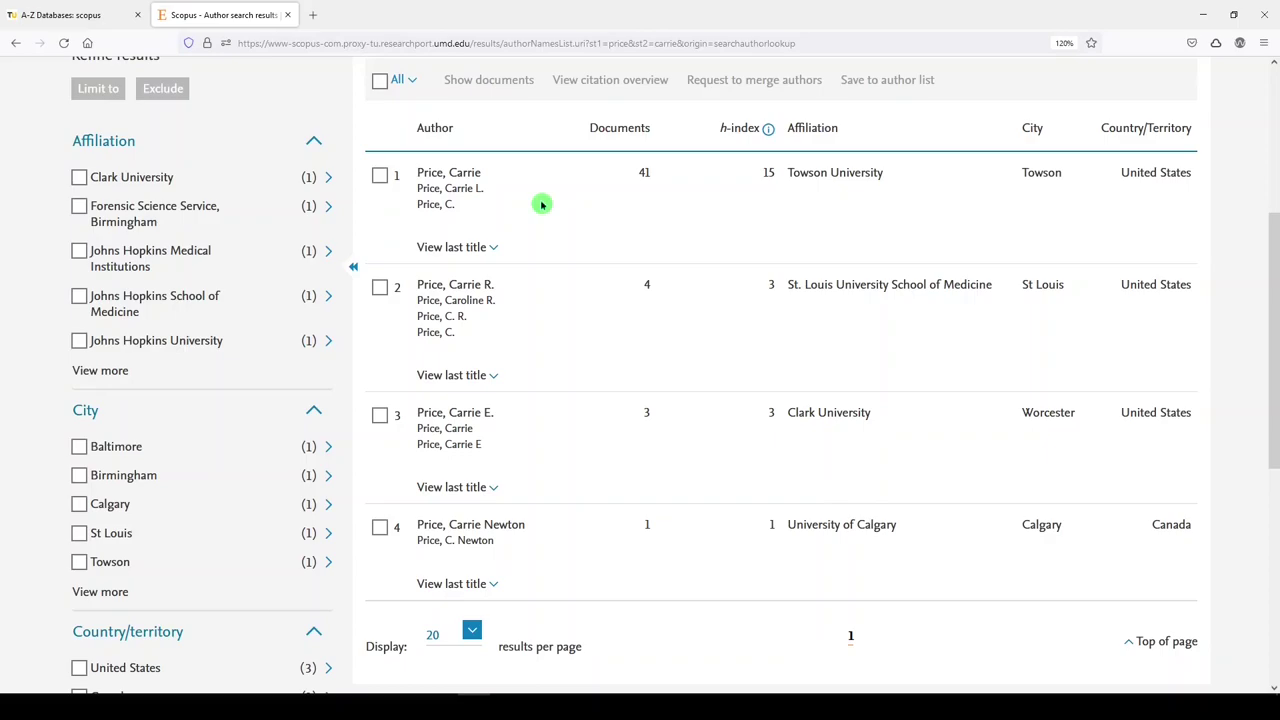
click(447, 175)
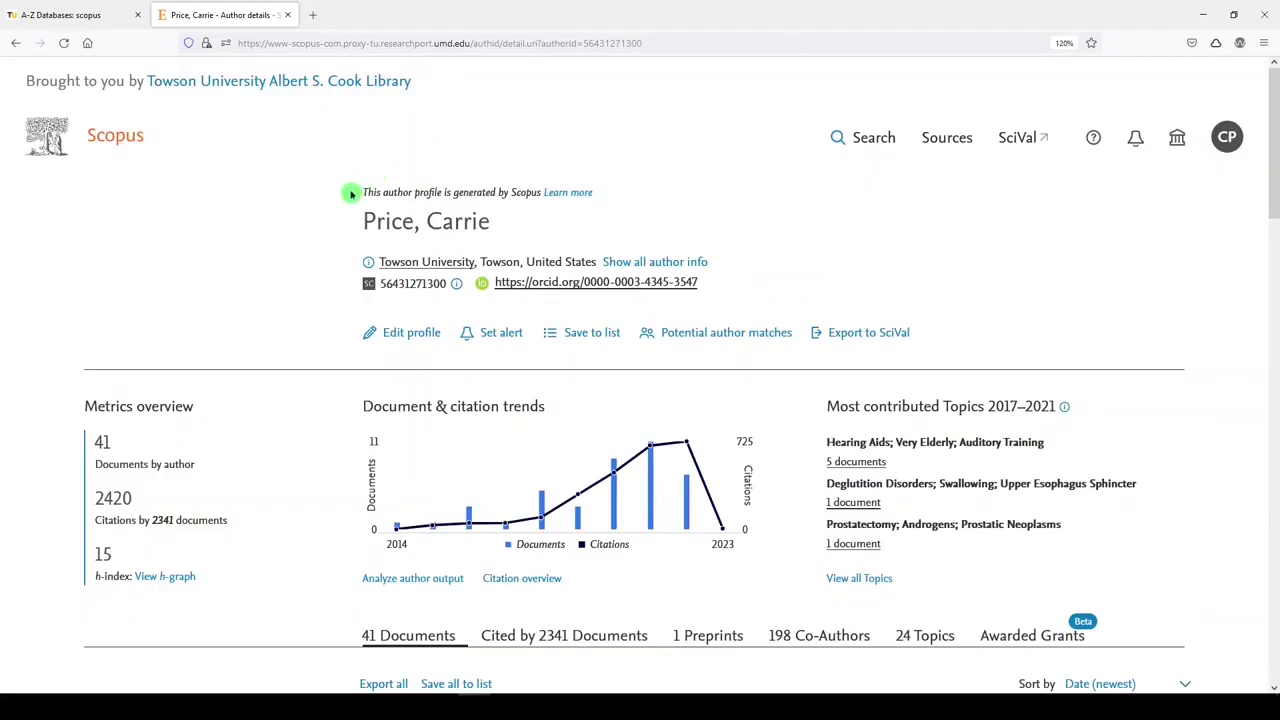
- Show all author info to review the name variants, affiliation history and subject areas, and collapse it again
click(630, 262)
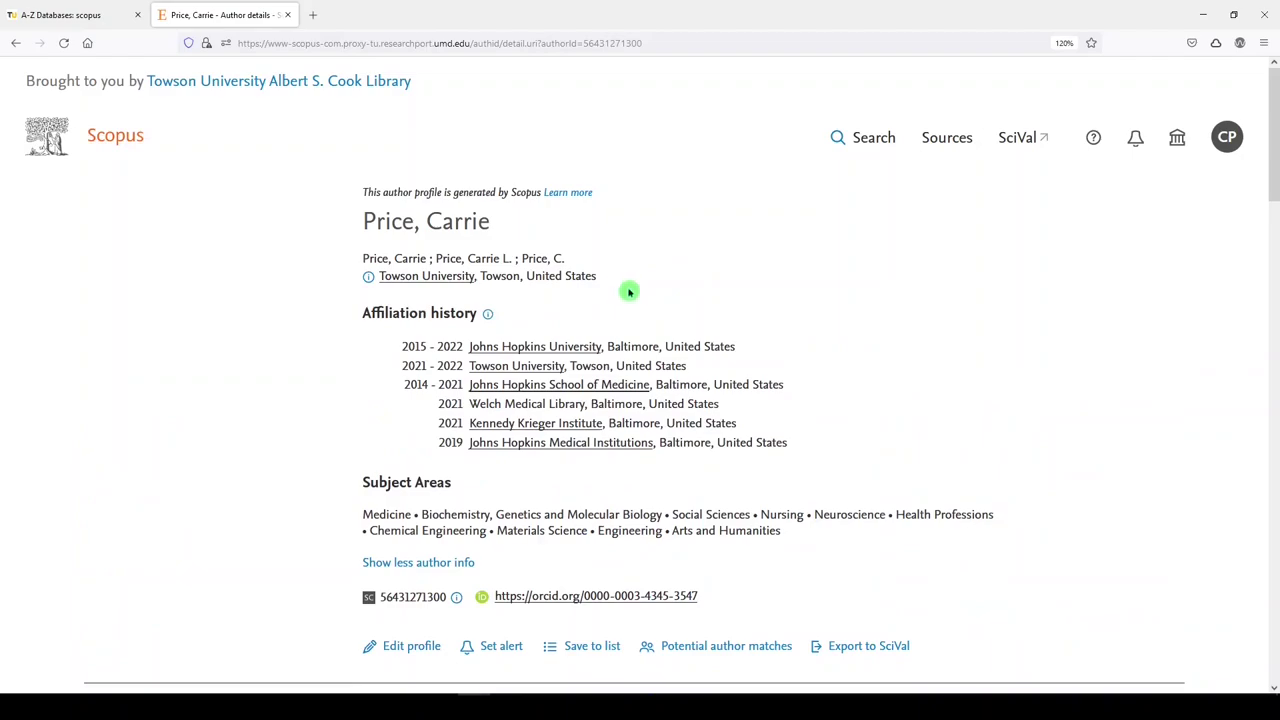
scroll(637, 297, down, 3)
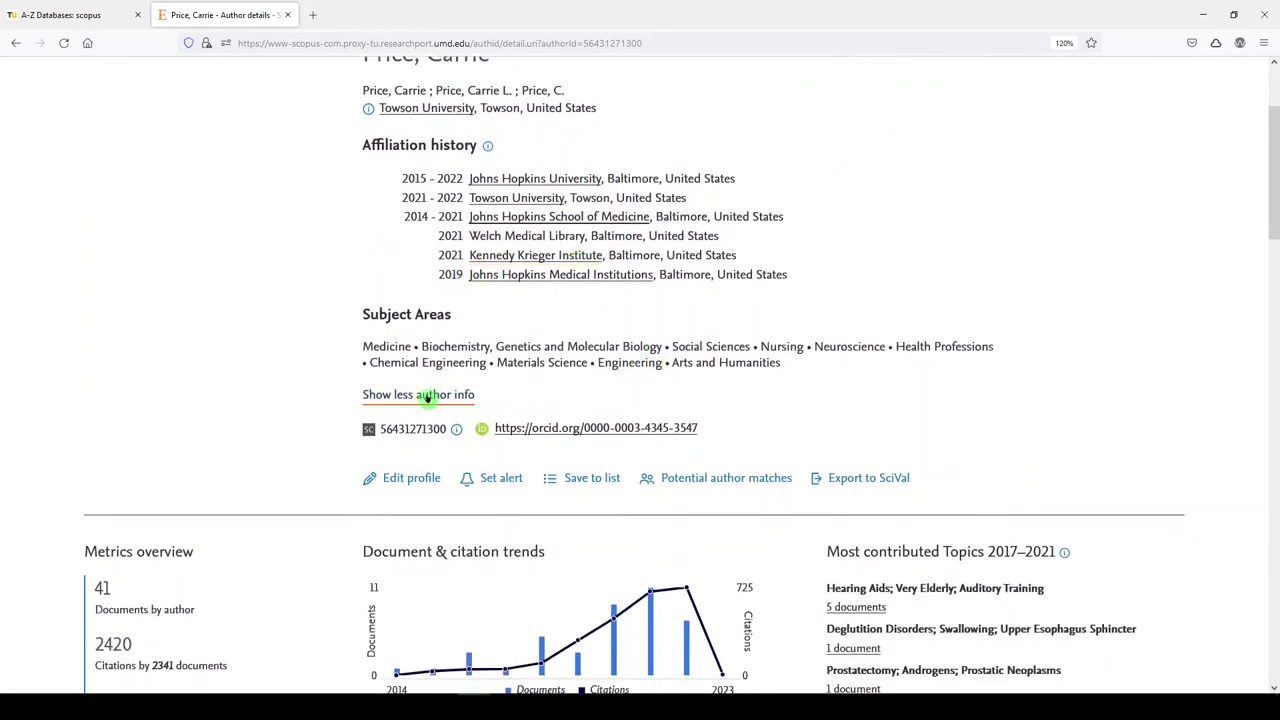
click(427, 395)
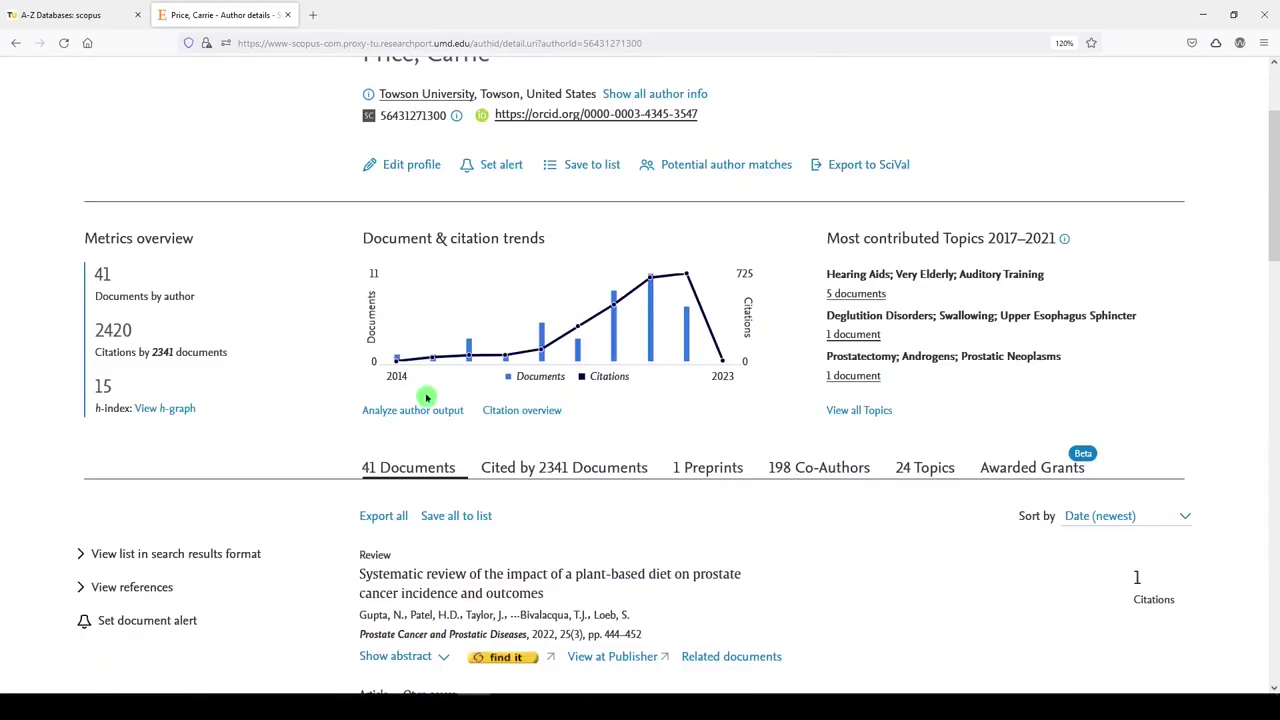
- Highlight the Scopus author ID for reference, and open the author's ORCID profile link in a new tab
scroll(430, 395, up, 3)
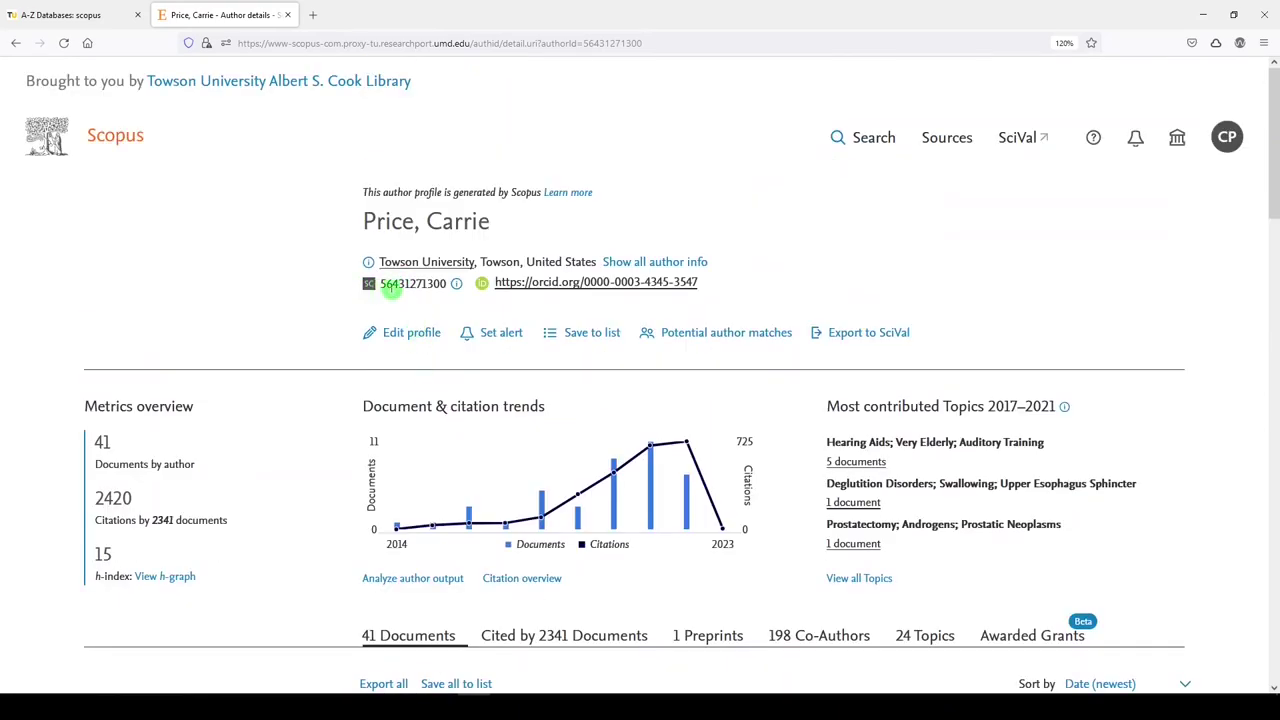
drag(447, 283, 383, 285)
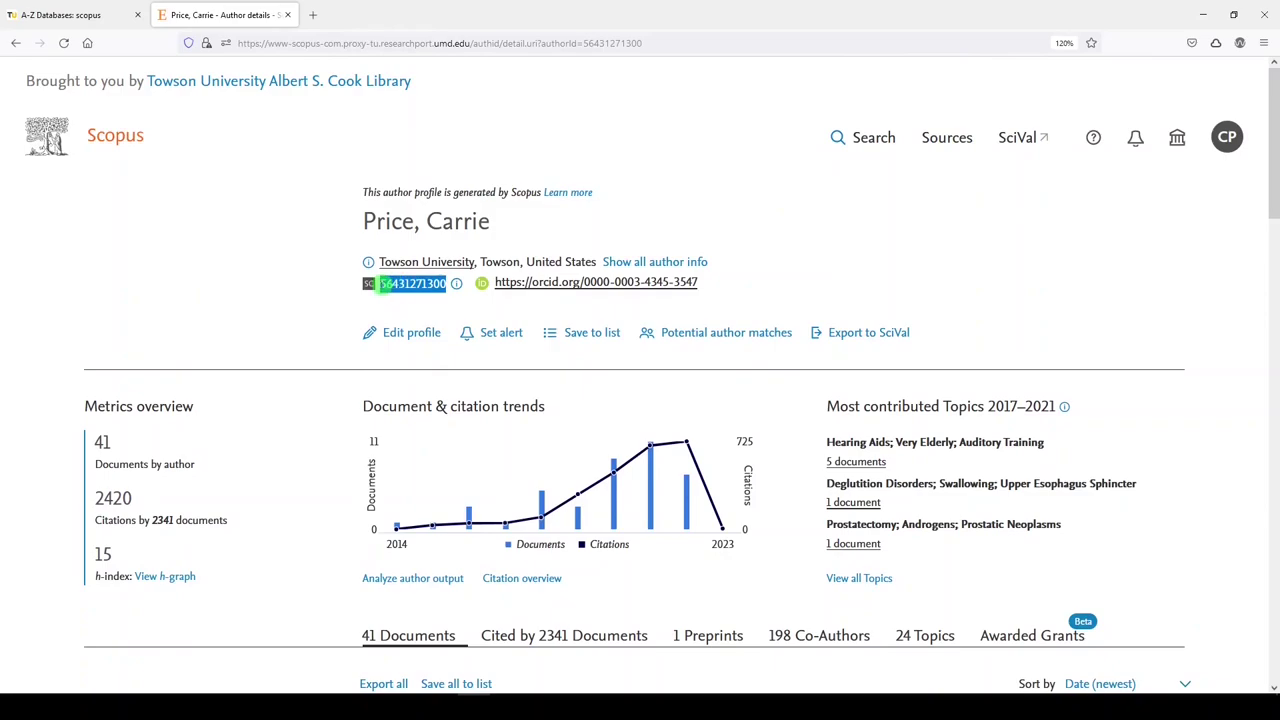
click(339, 299)
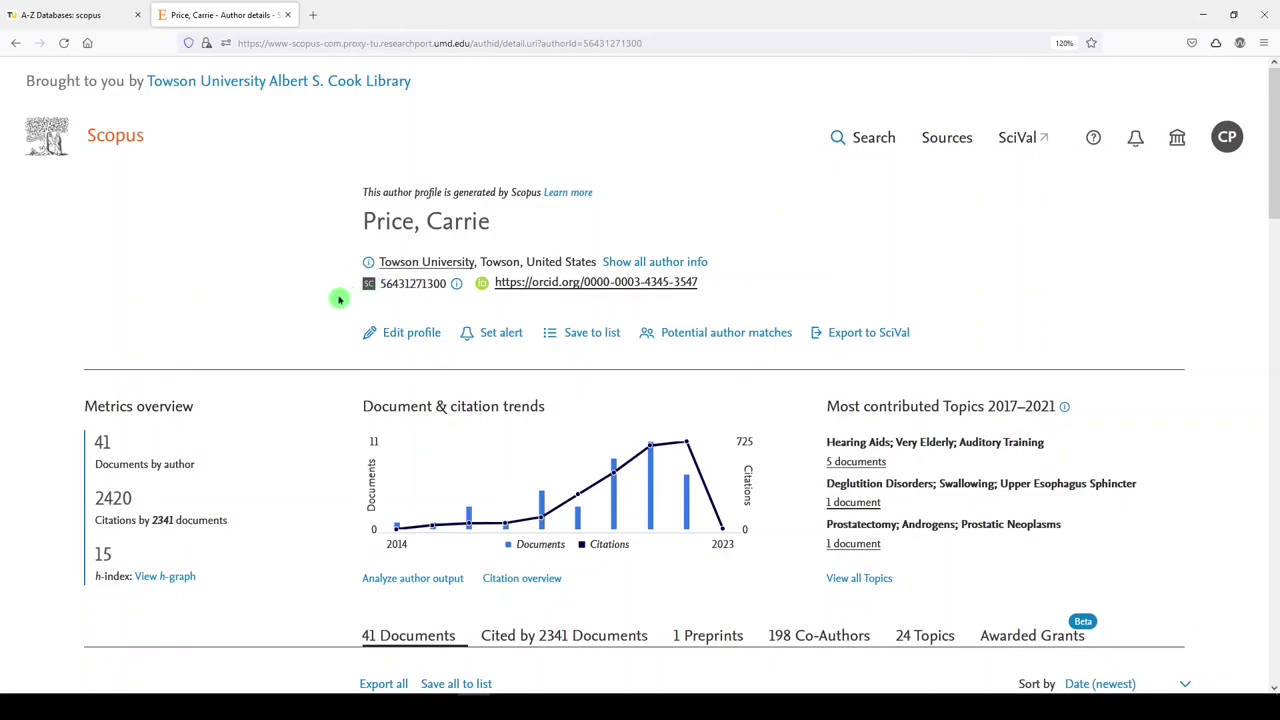
right_click(535, 287)
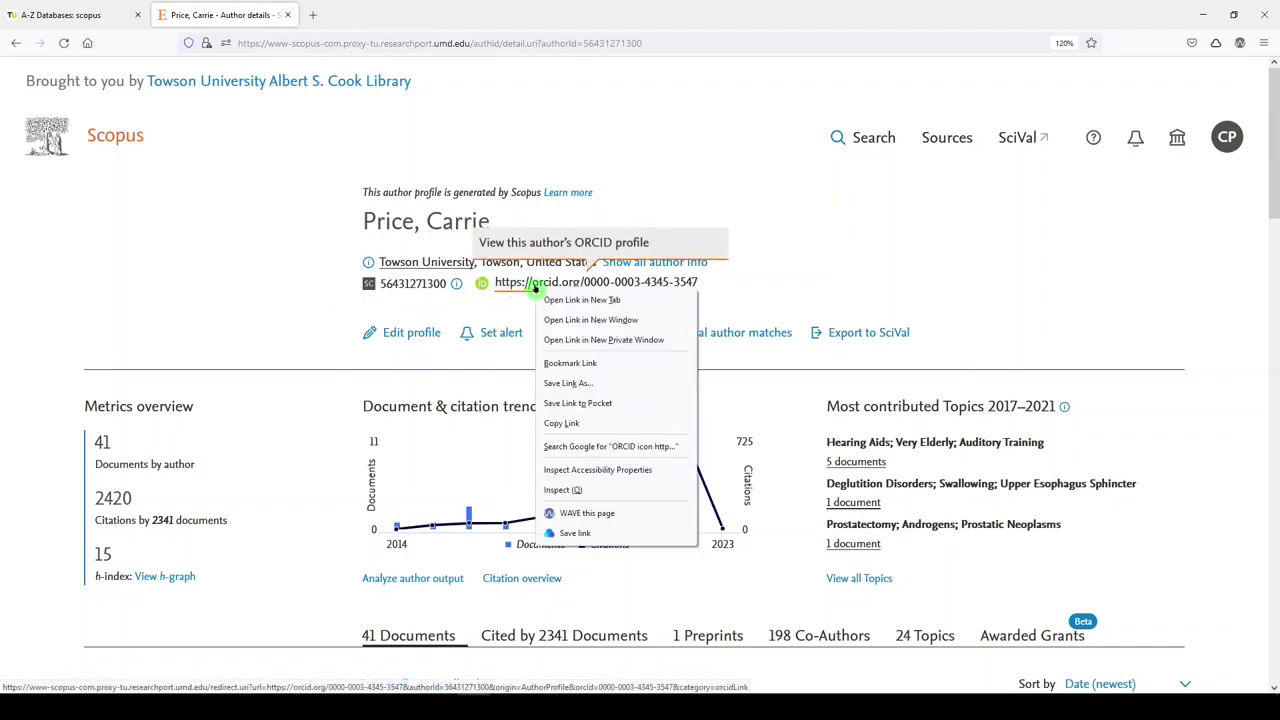
click(563, 301)
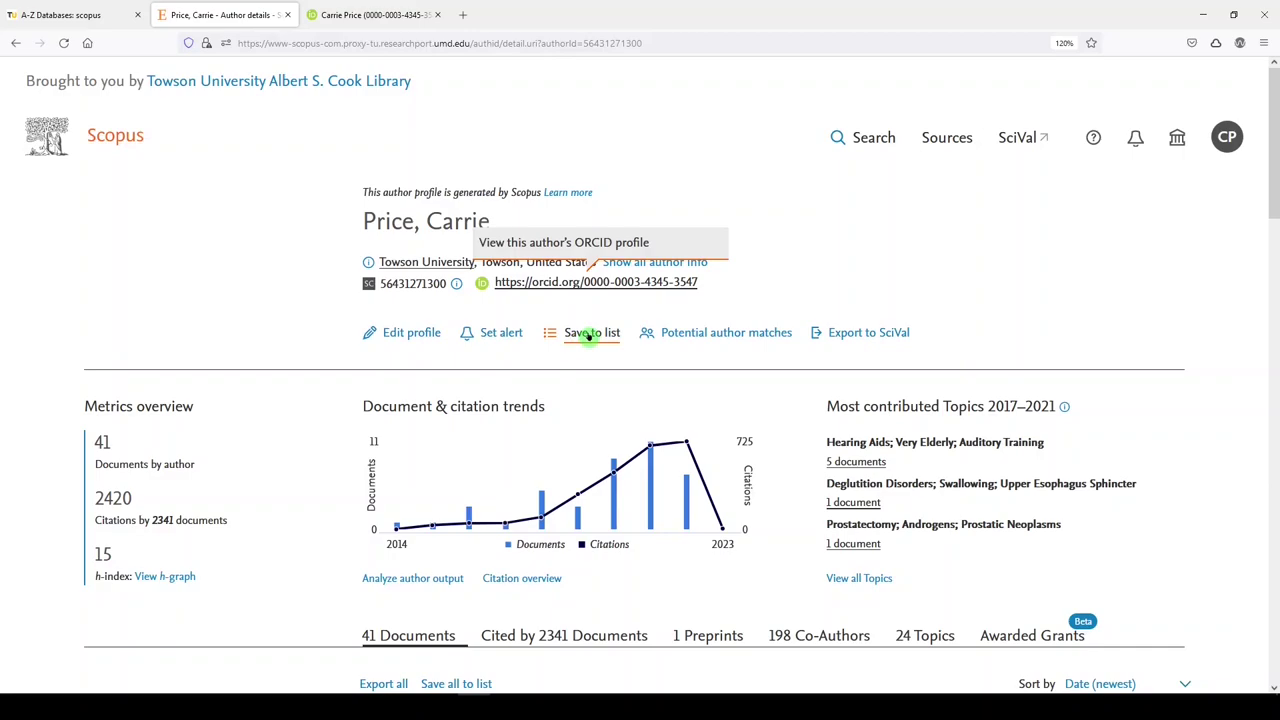
- View the potential author matches for this profile and close the list
click(684, 335)
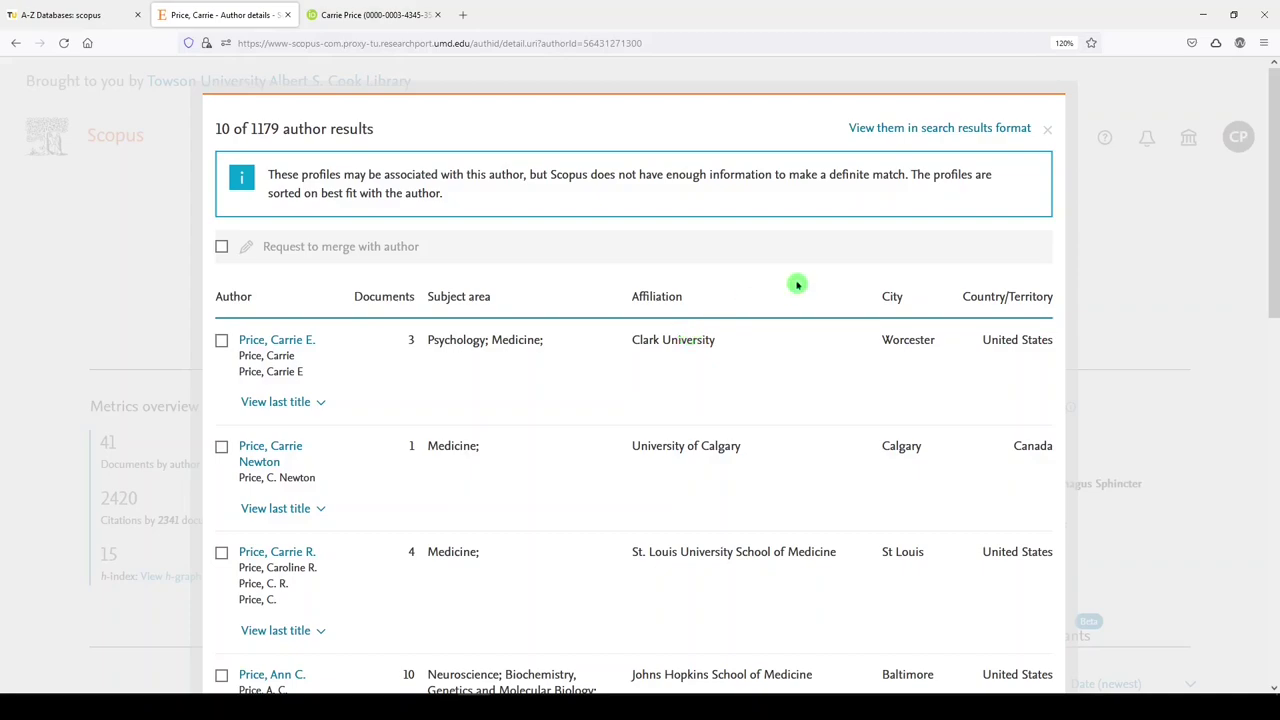
click(1046, 129)
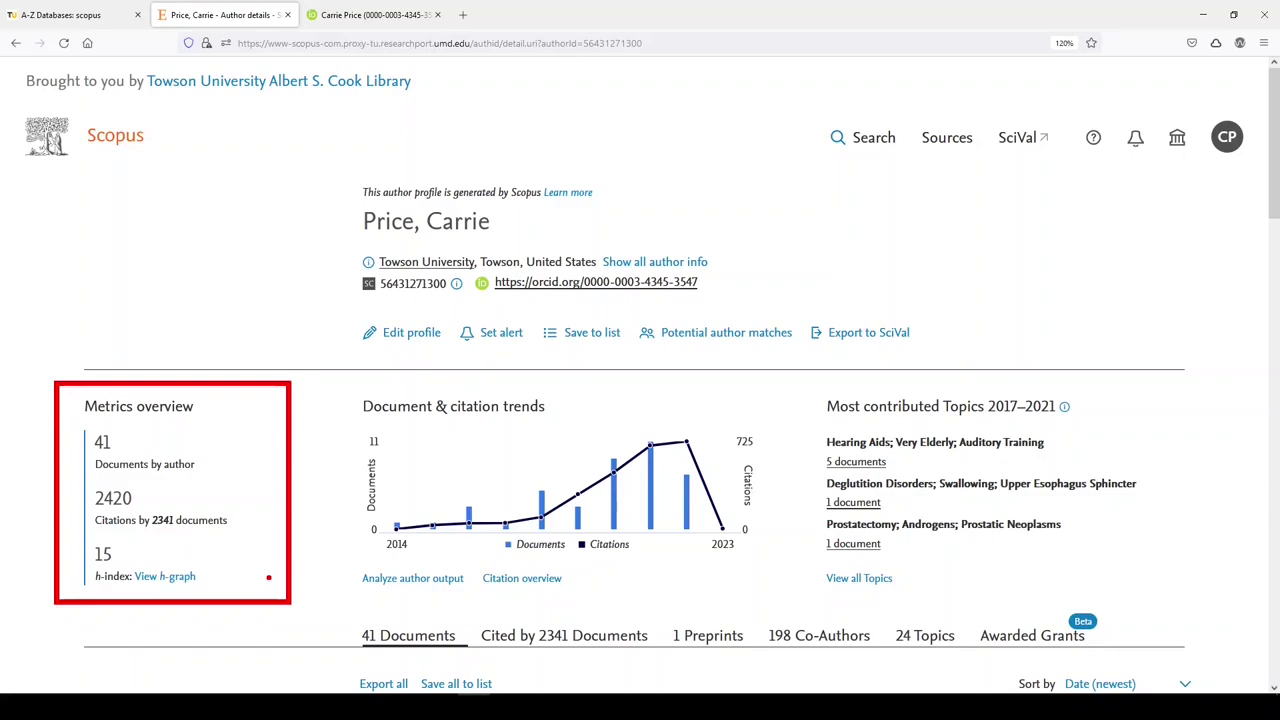
- View the h-graph and the documents citing the lung ultrasound pneumonia meta-analysis, and return to the author profile
key(Escape)
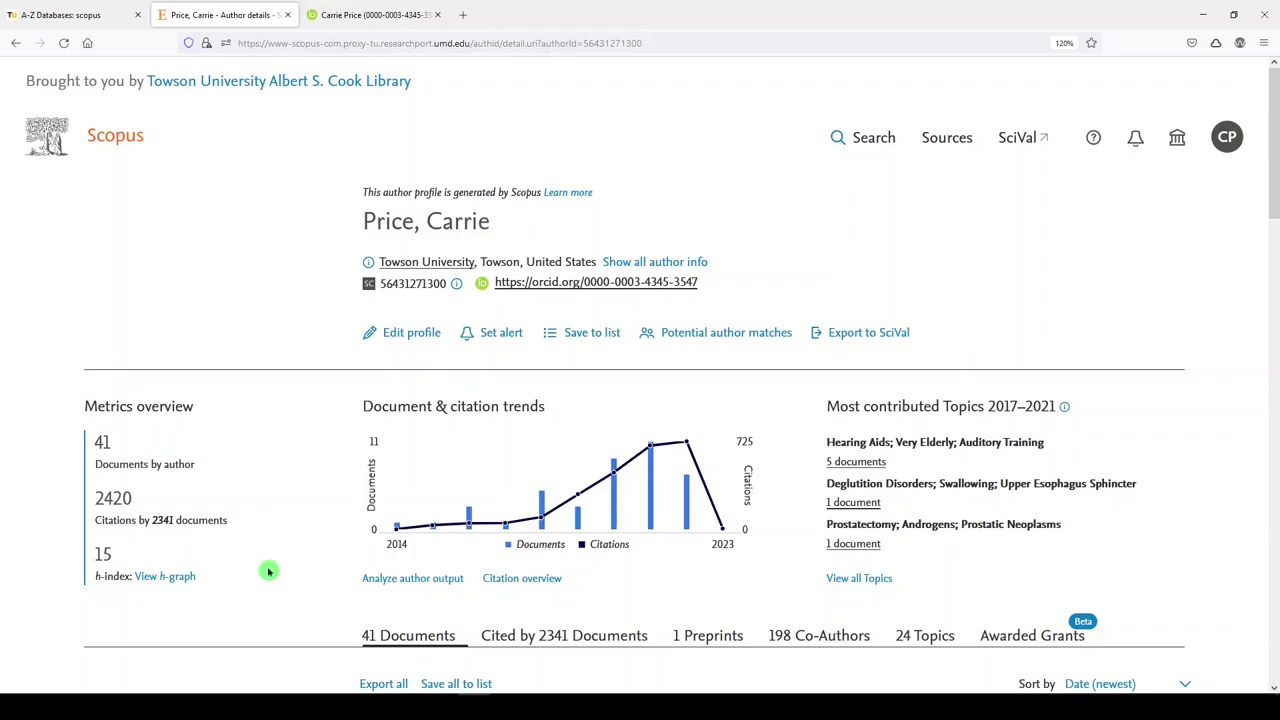
click(178, 579)
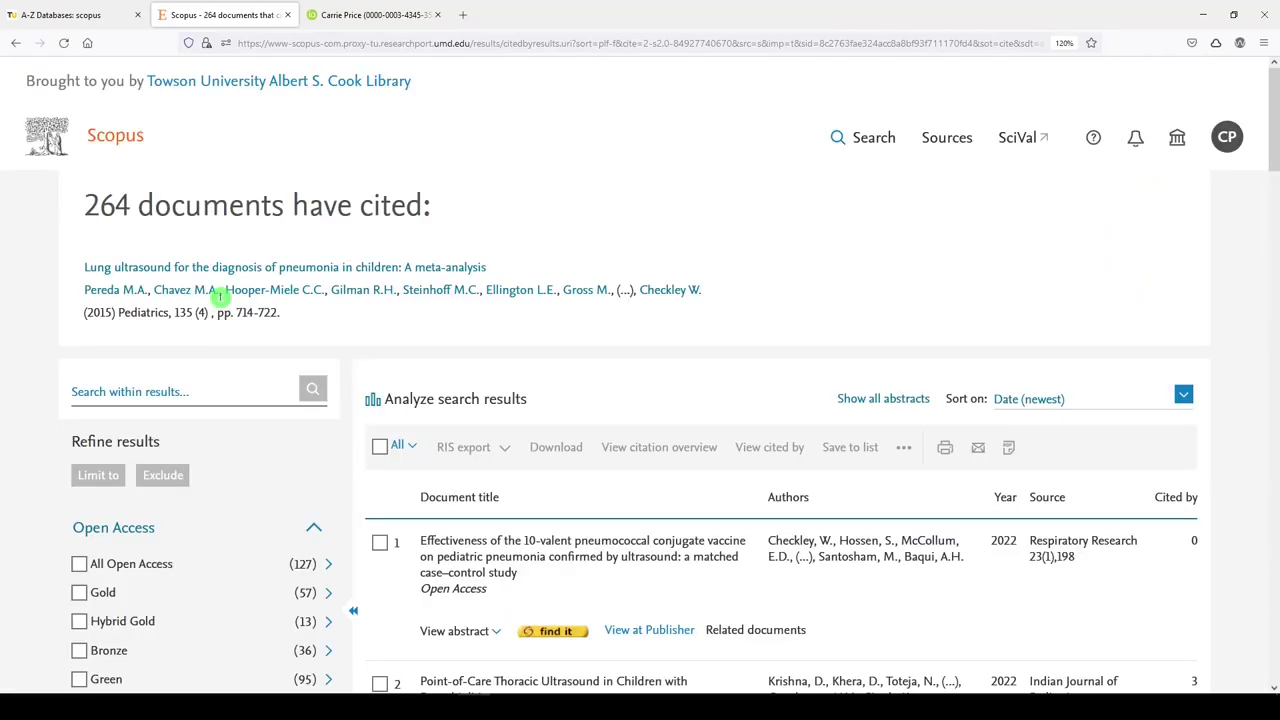
click(17, 44)
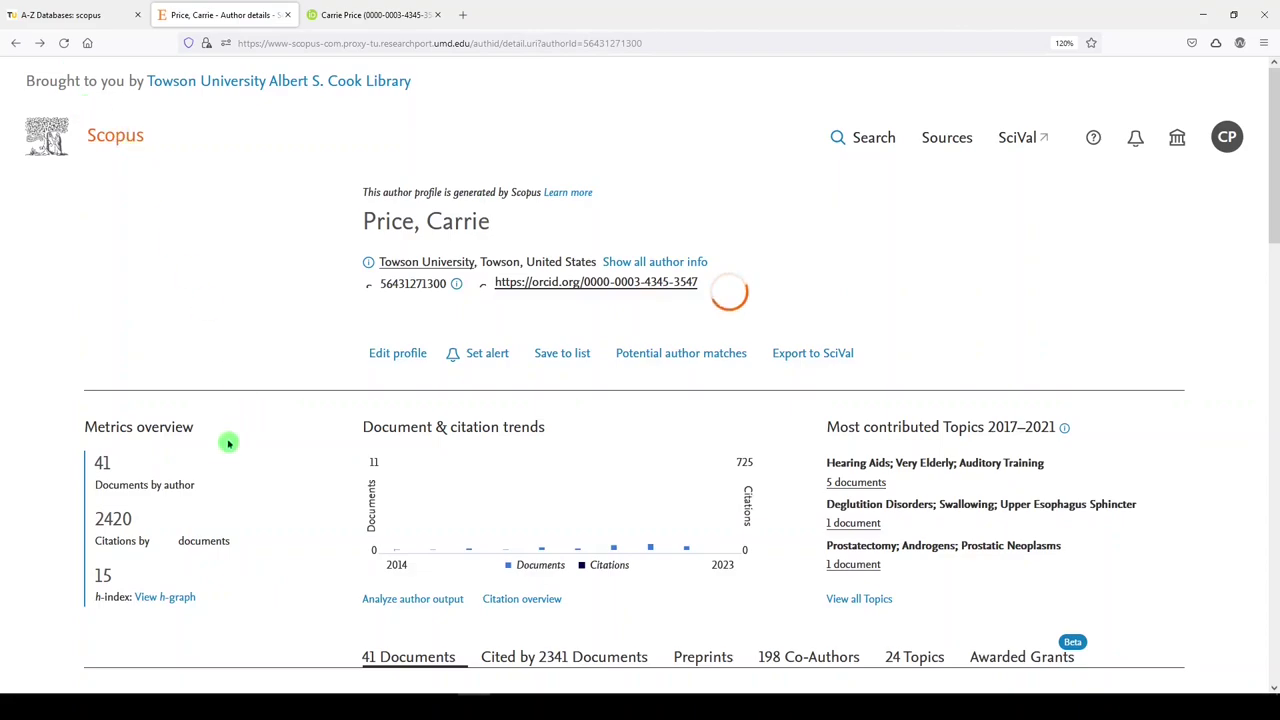
- Examine the yearly citation counts in the Document & citation trends chart, including 2019 through 2021
scroll(240, 435, down, 3)
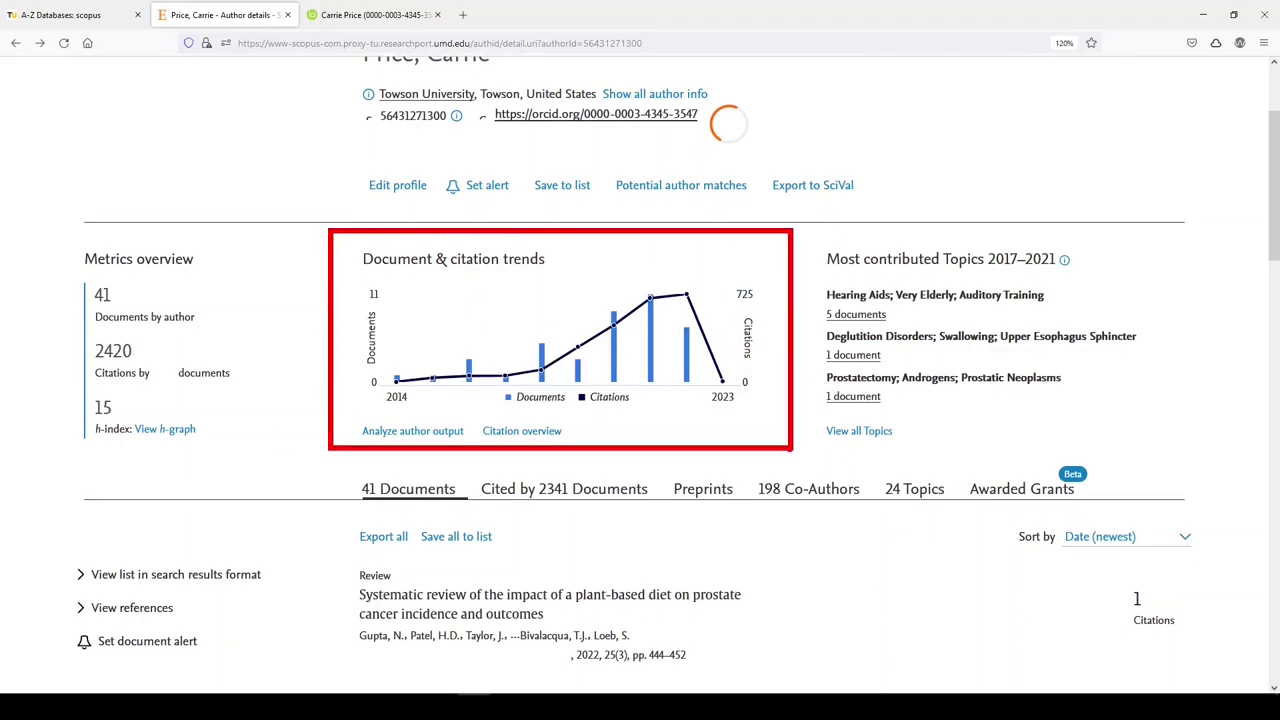
mouse_move(615, 355)
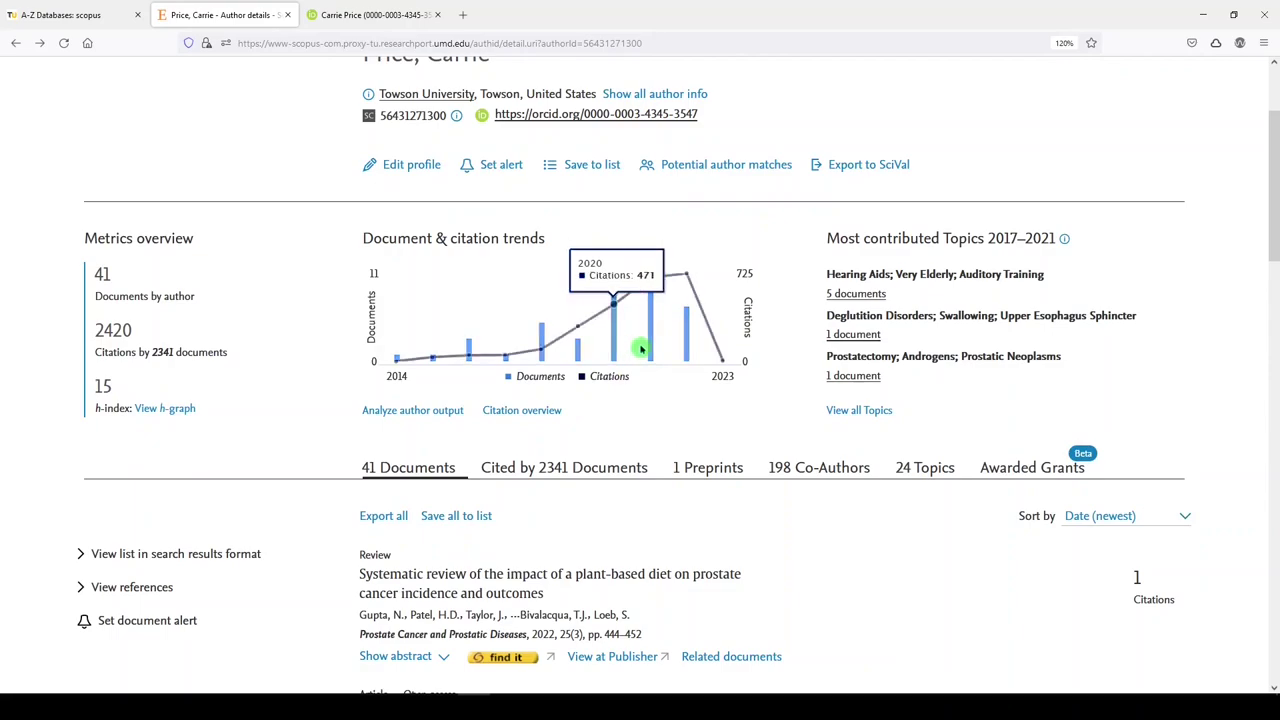
mouse_move(690, 344)
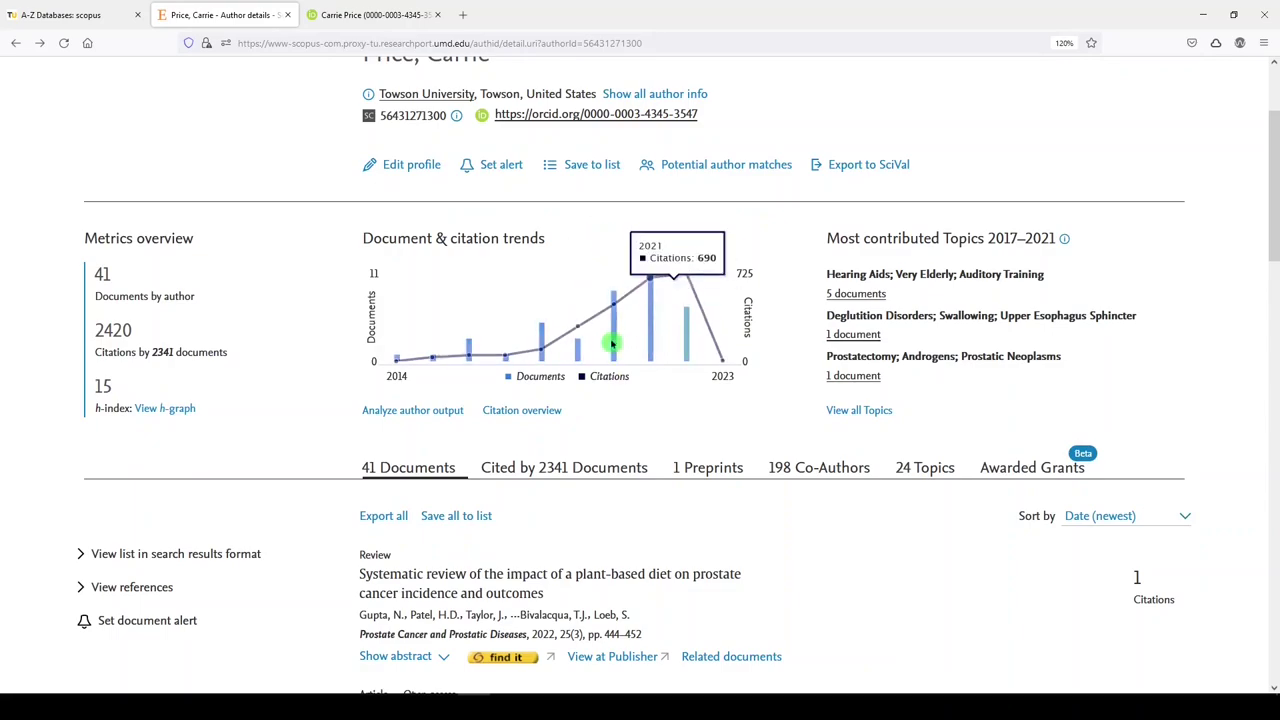
mouse_move(578, 328)
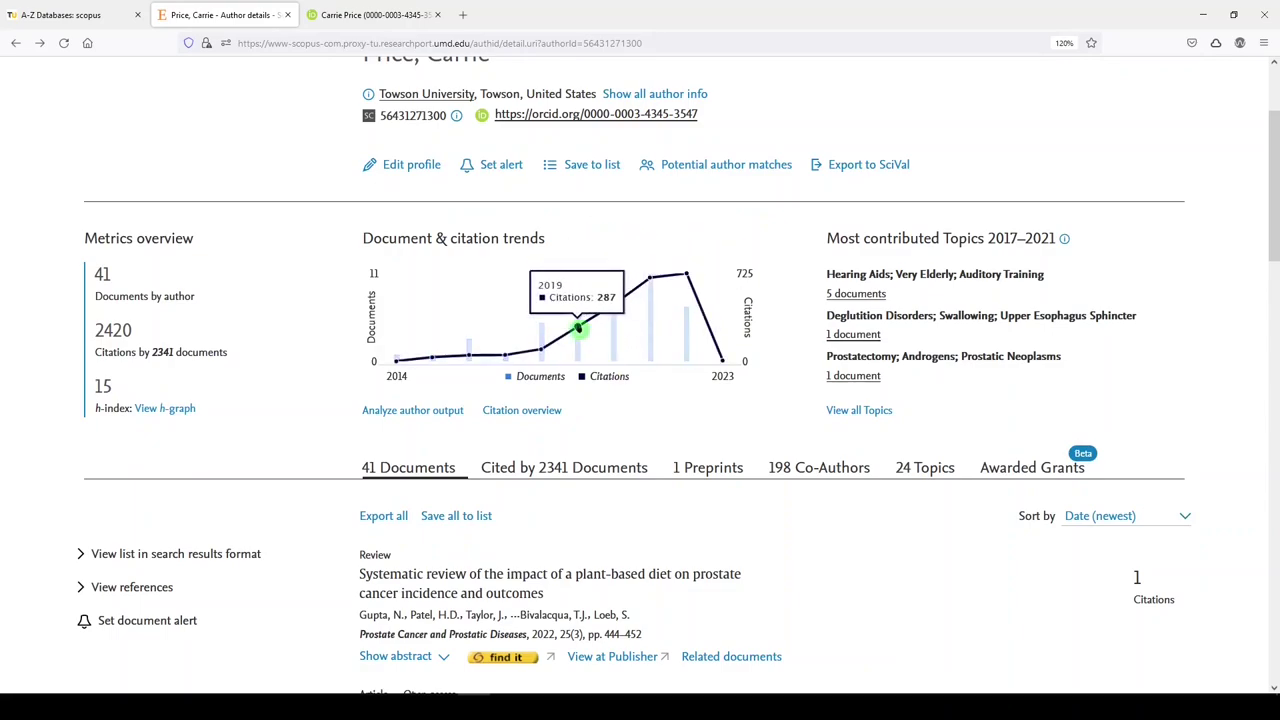
mouse_move(613, 308)
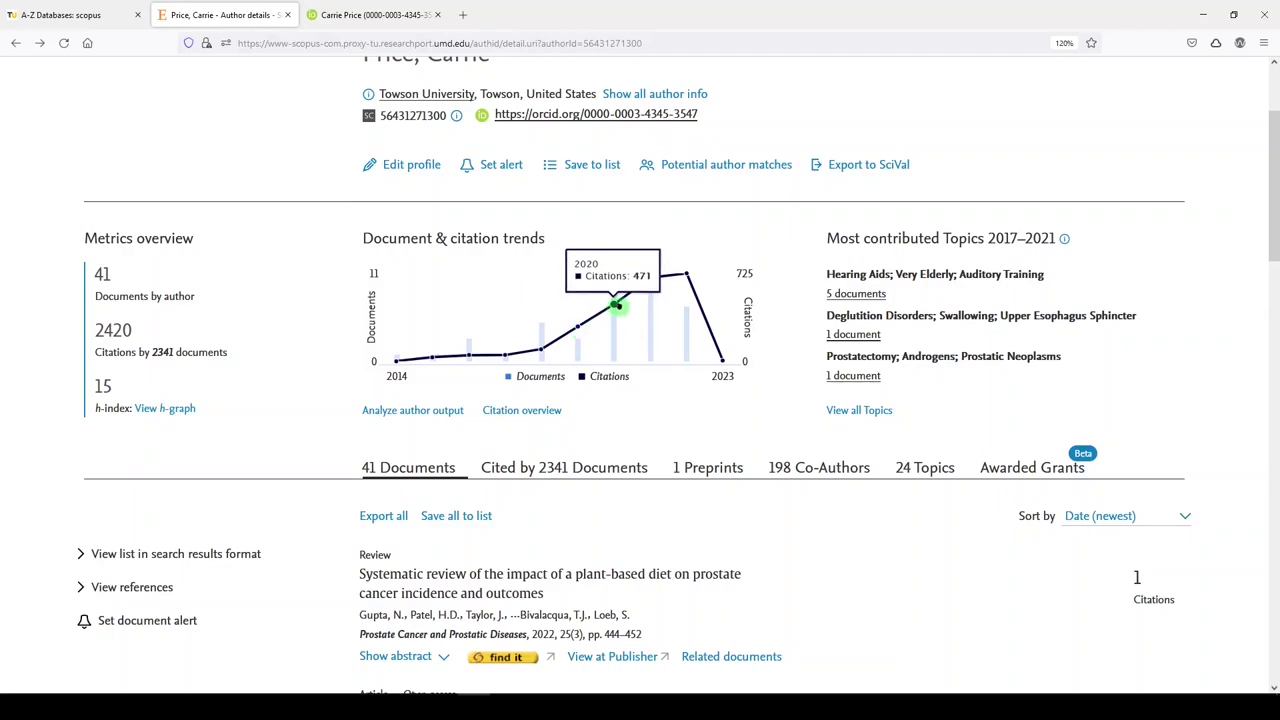
mouse_move(684, 280)
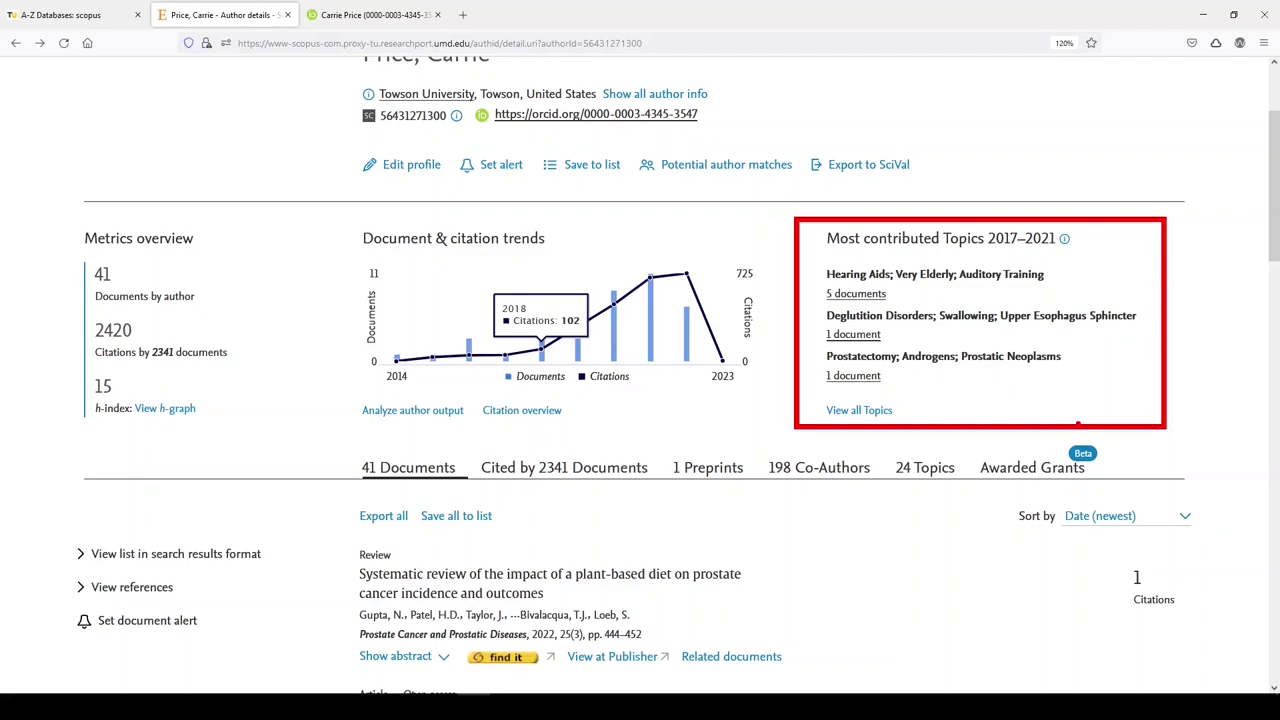
- View all of the author's Topics and read their author document counts and Topic Field-Weighted Citation Impact
click(858, 410)
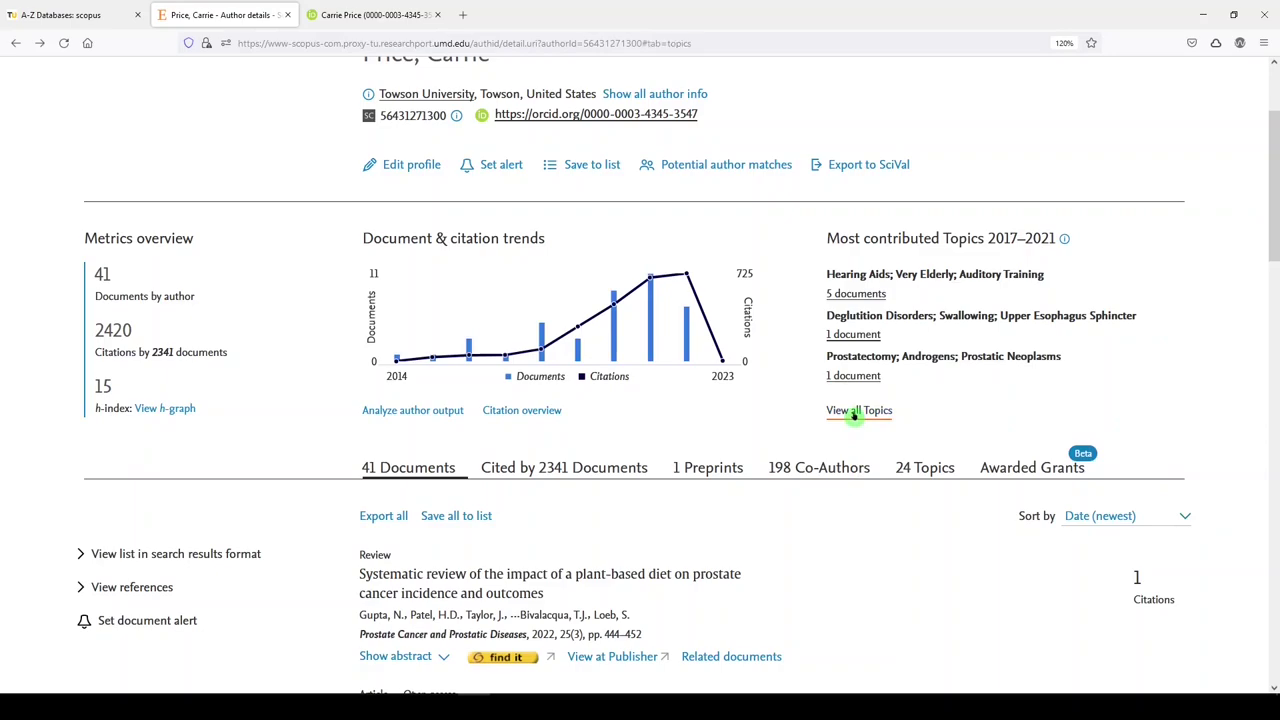
scroll(742, 432, down, 5)
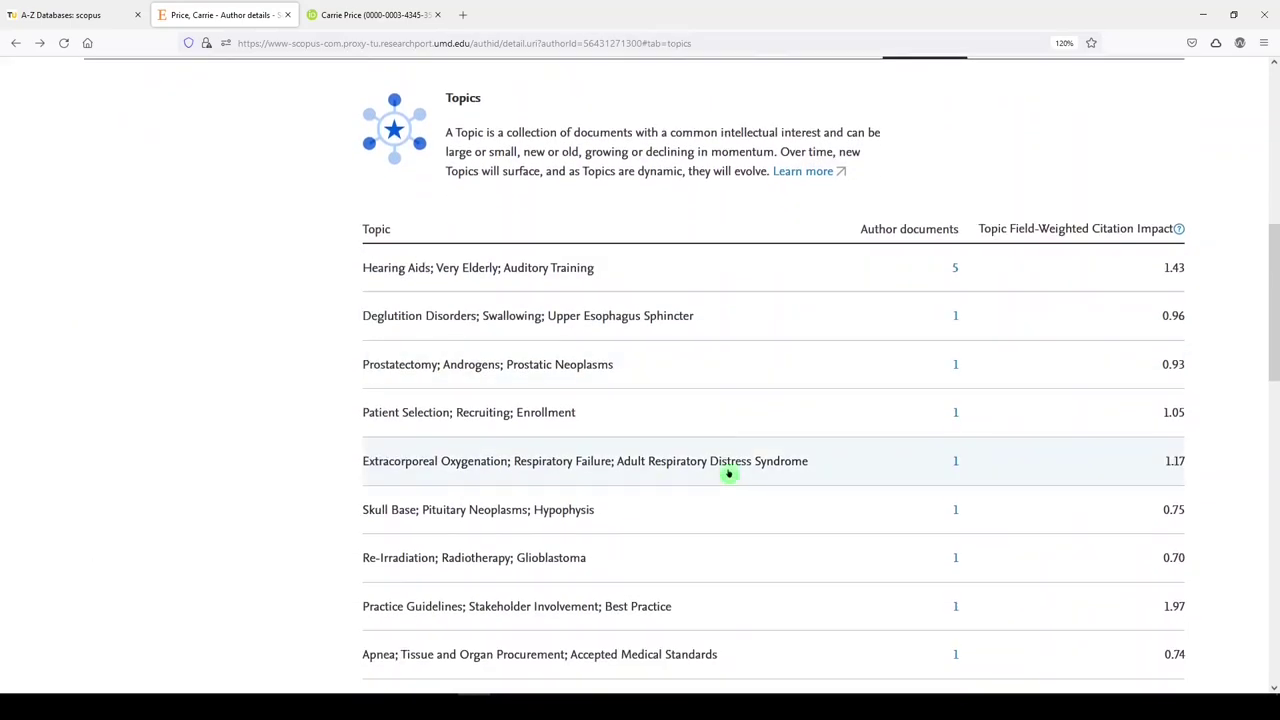
scroll(731, 503, down, 1)
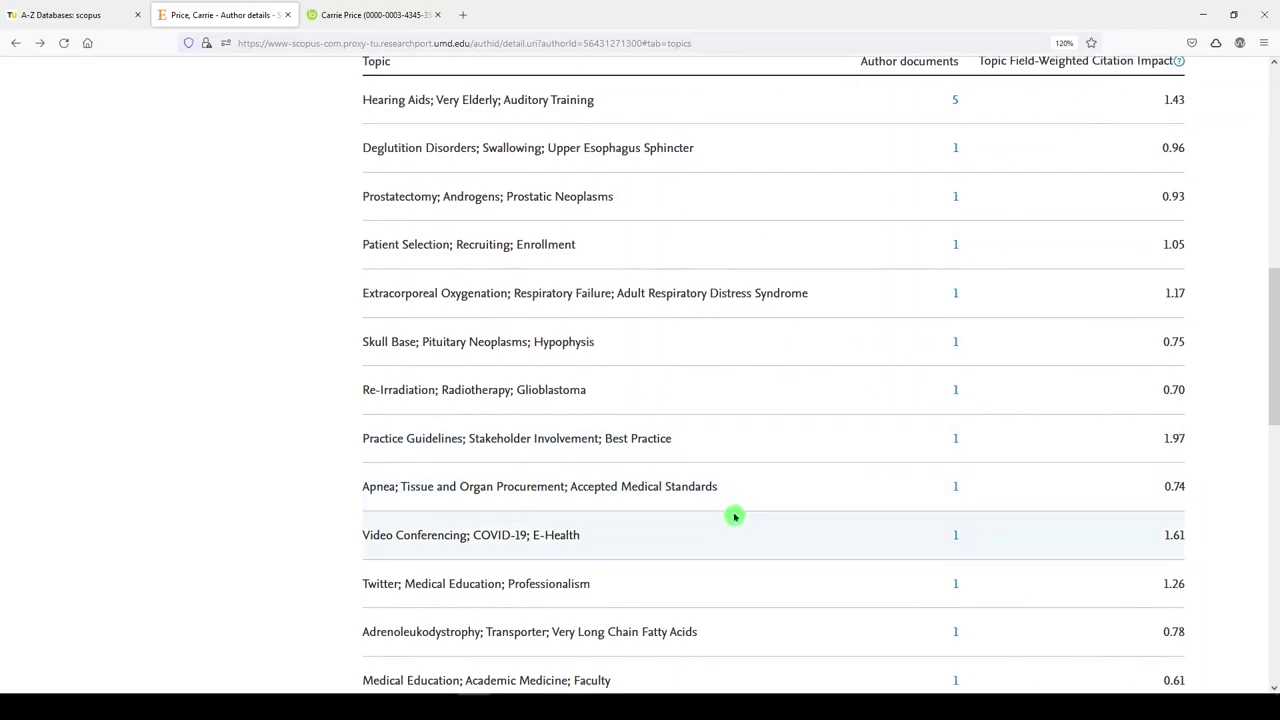
scroll(947, 560, up, 2)
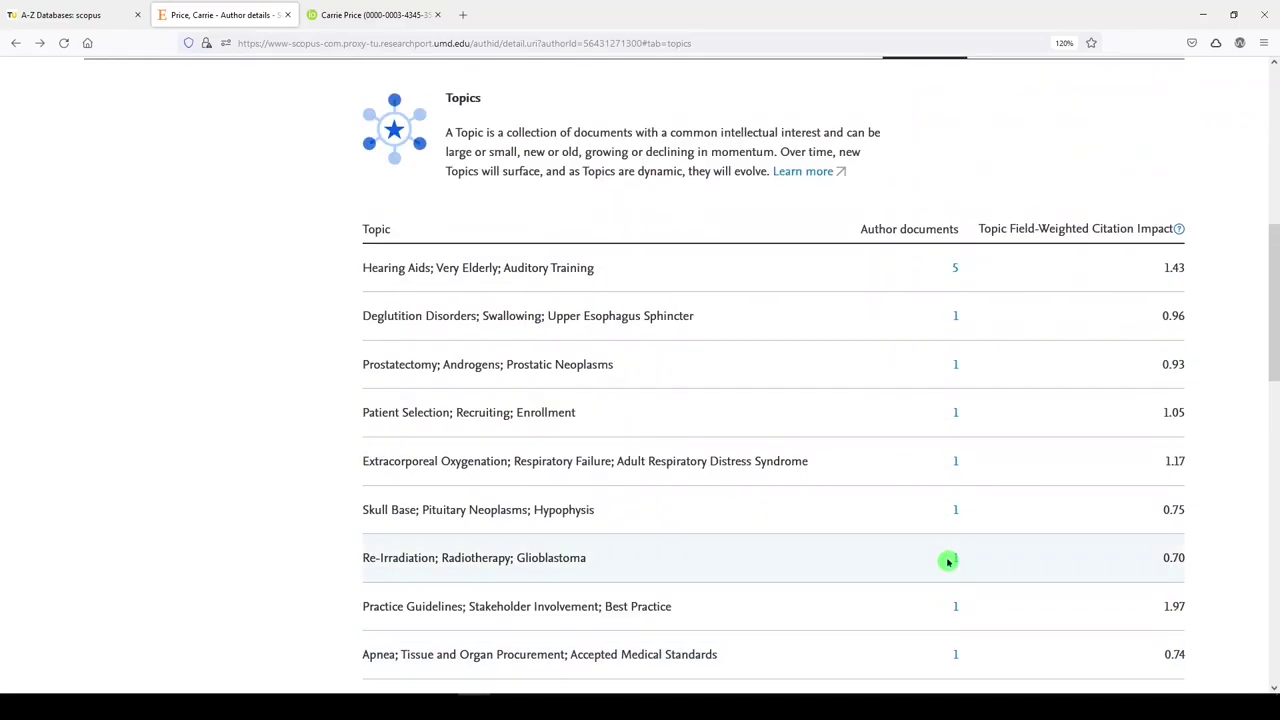
scroll(947, 564, up, 2)
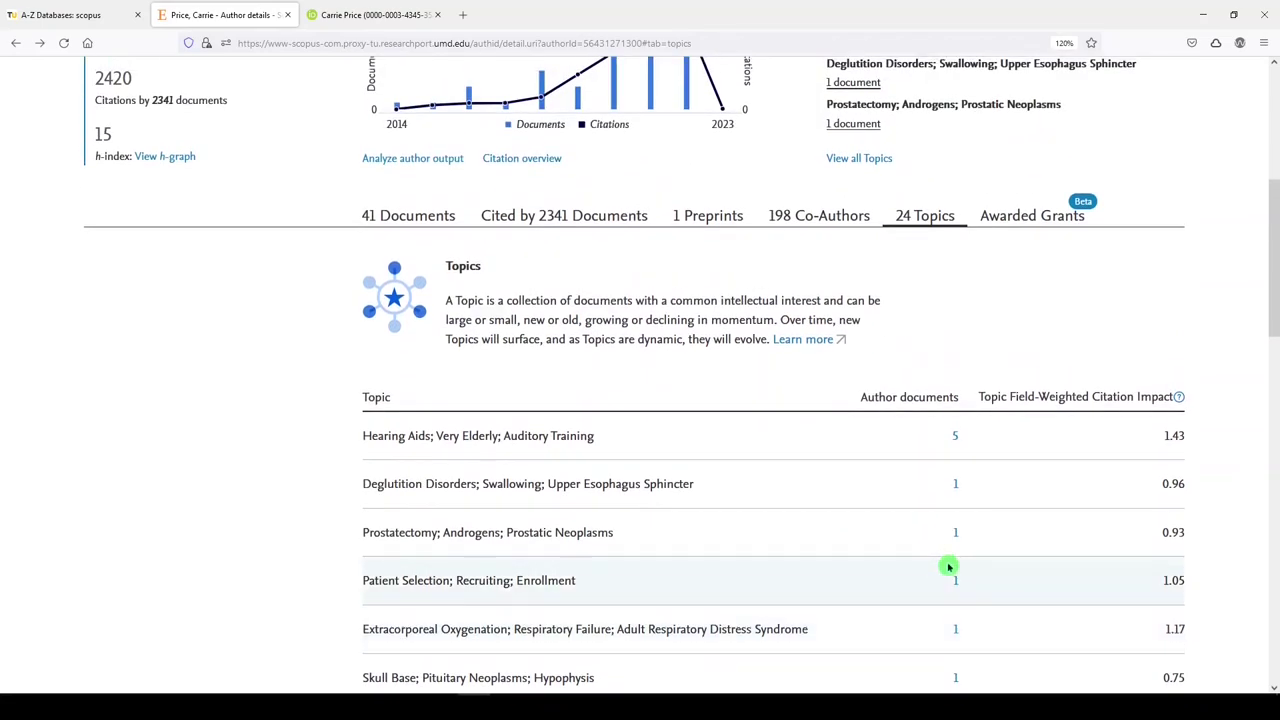
scroll(949, 567, up, 3)
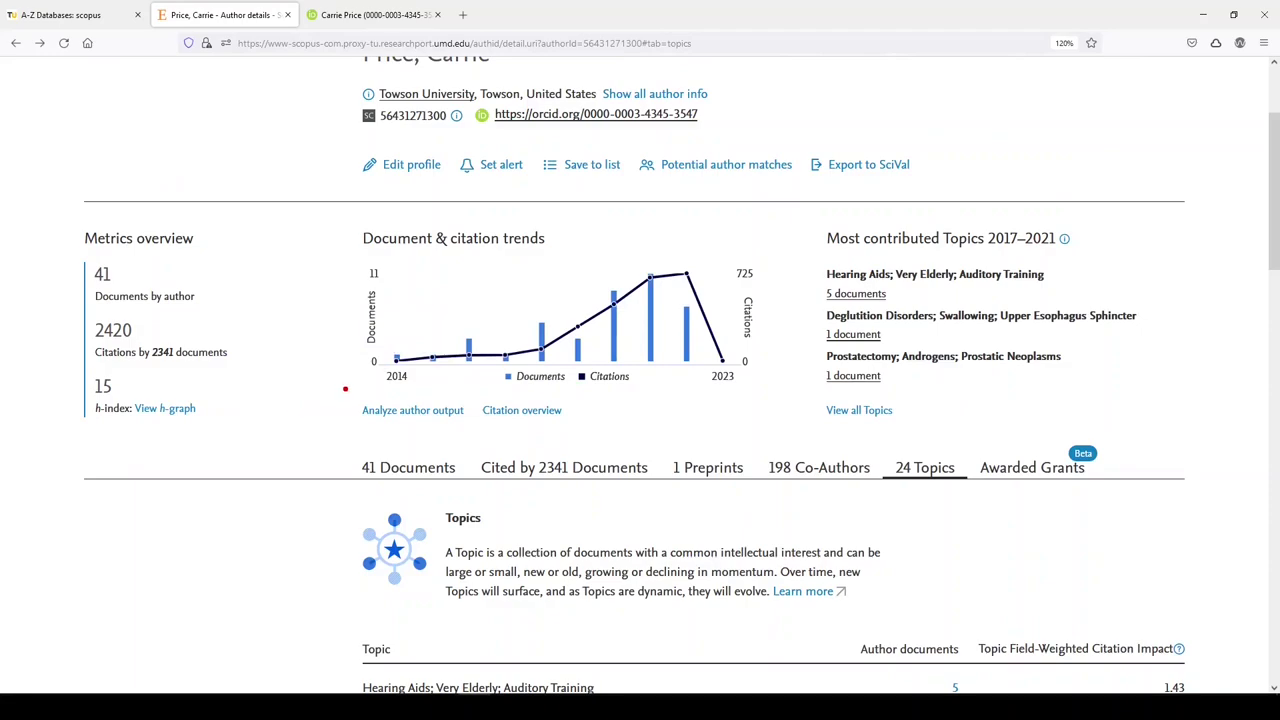
mouse_move(345, 389)
mouse_down()
mouse_move(449, 437)
mouse_move(586, 440)
mouse_up()
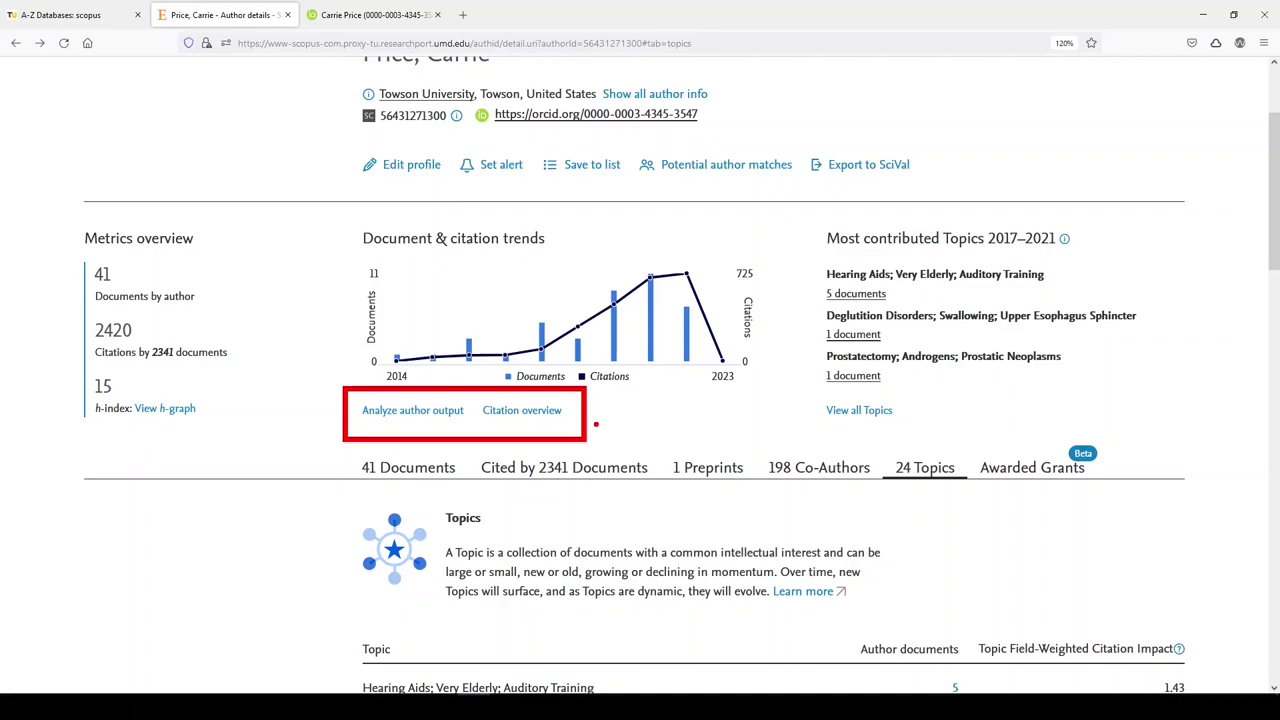
- Open the analysis of the author's output and review the breakdown of documents by source
key(Escape)
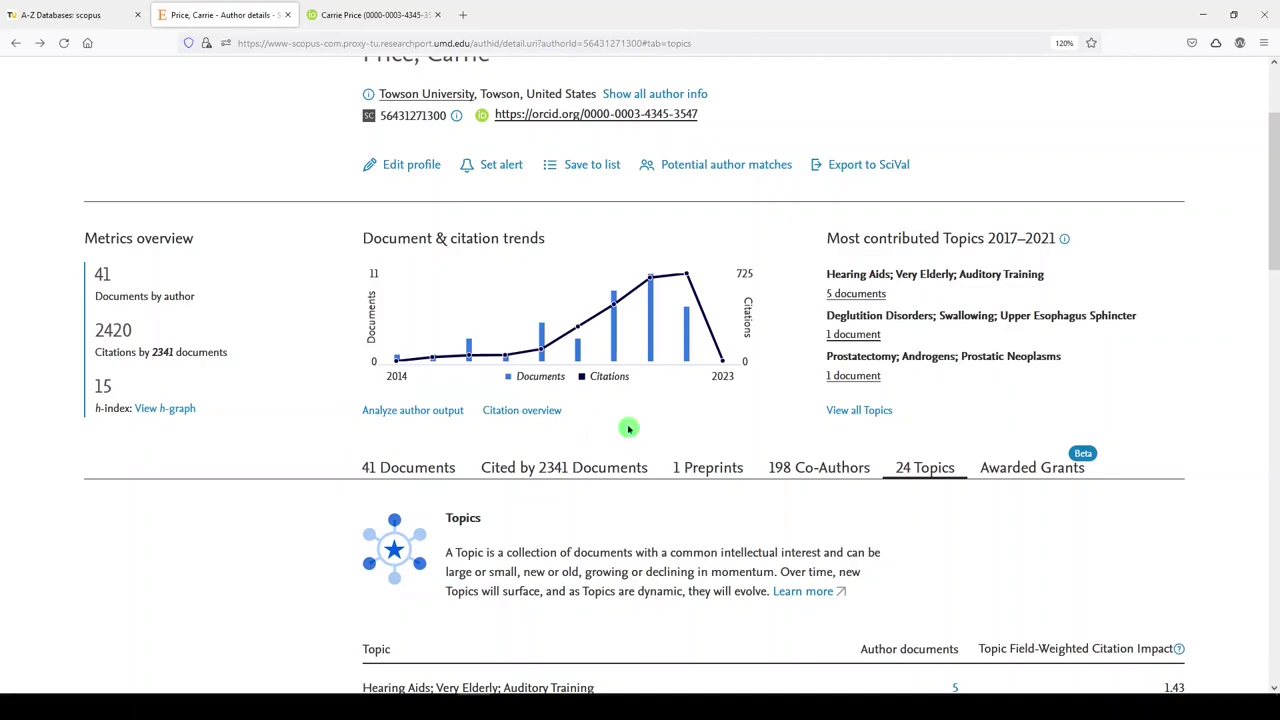
click(423, 414)
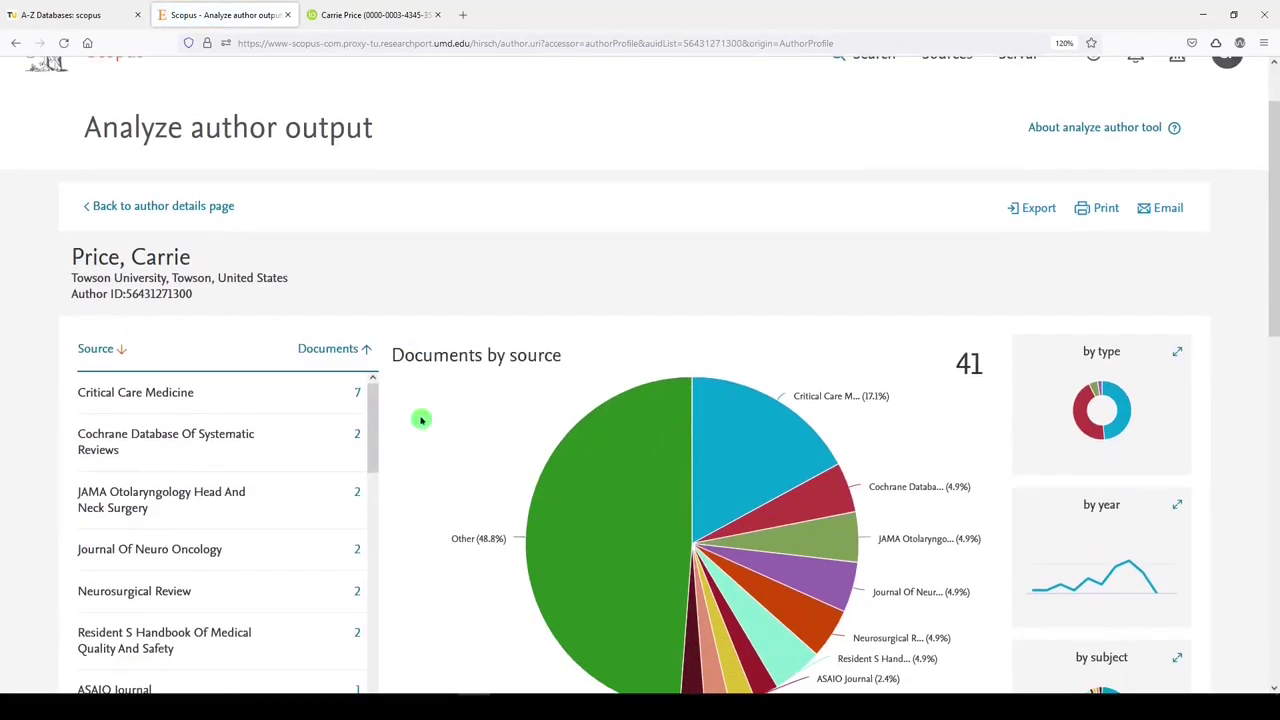
scroll(422, 420, down, 1)
scroll(360, 509, down, 2)
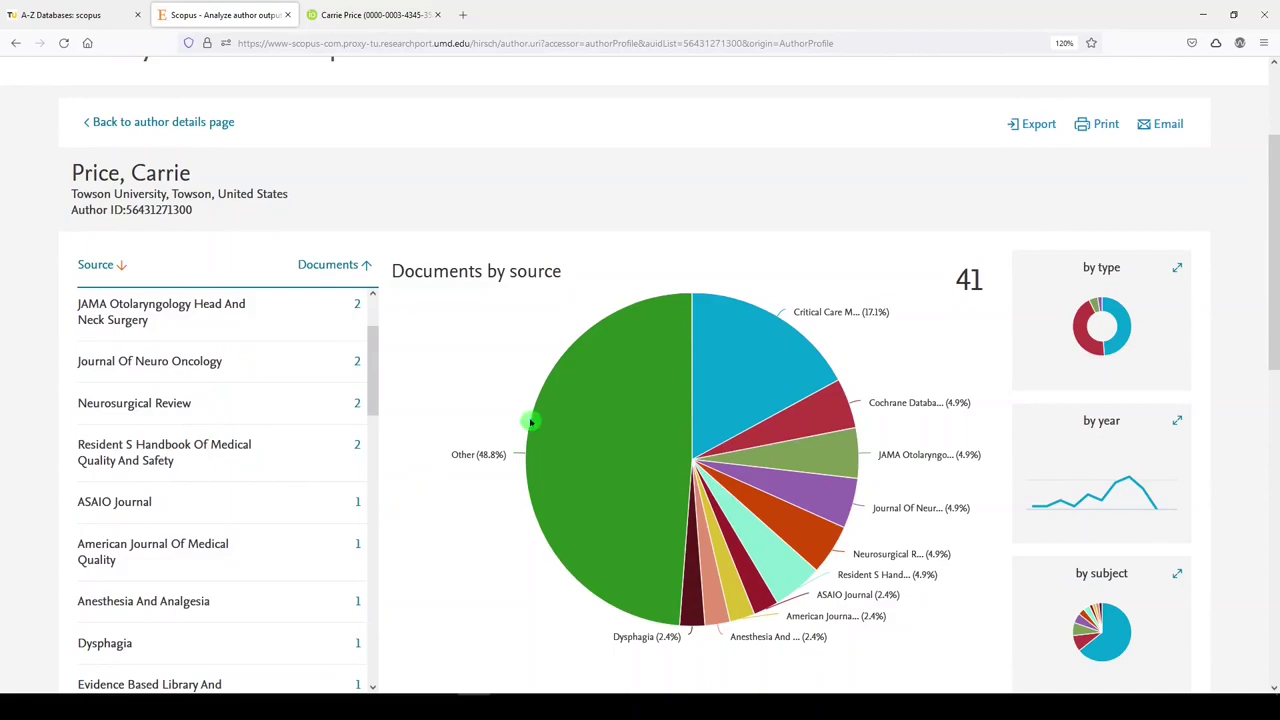
scroll(217, 451, up, 4)
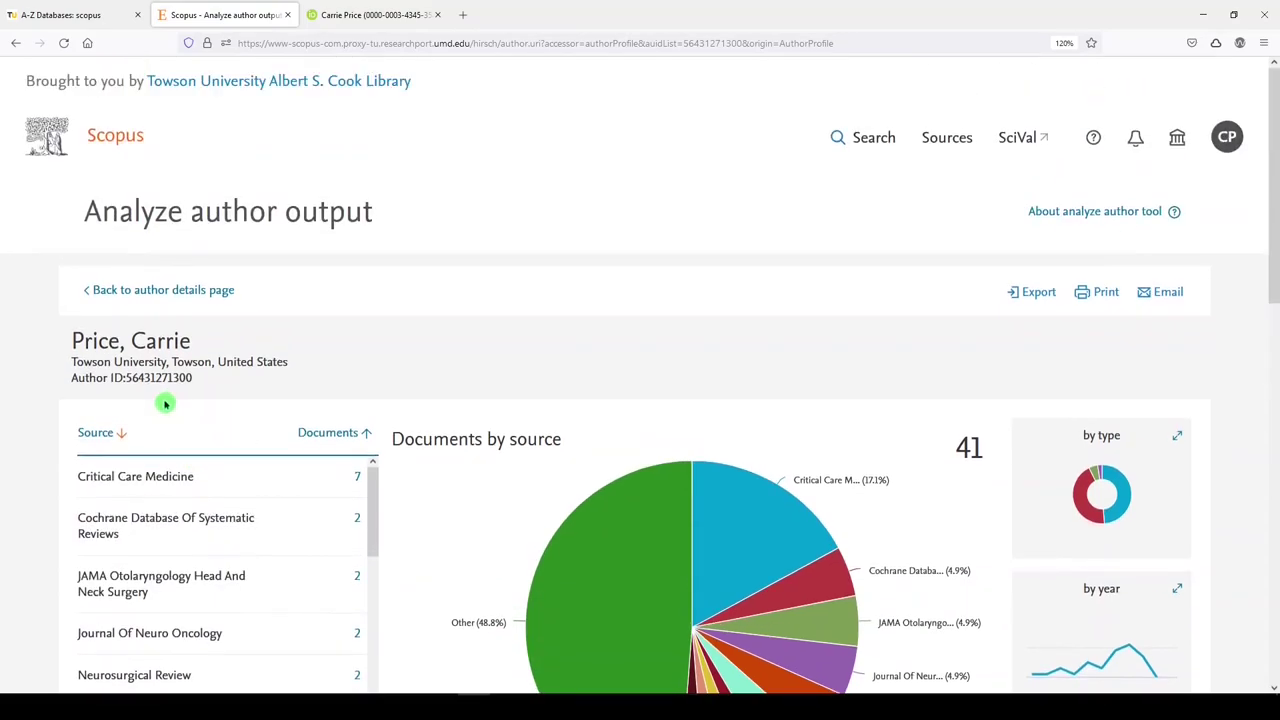
scroll(466, 360, down, 3)
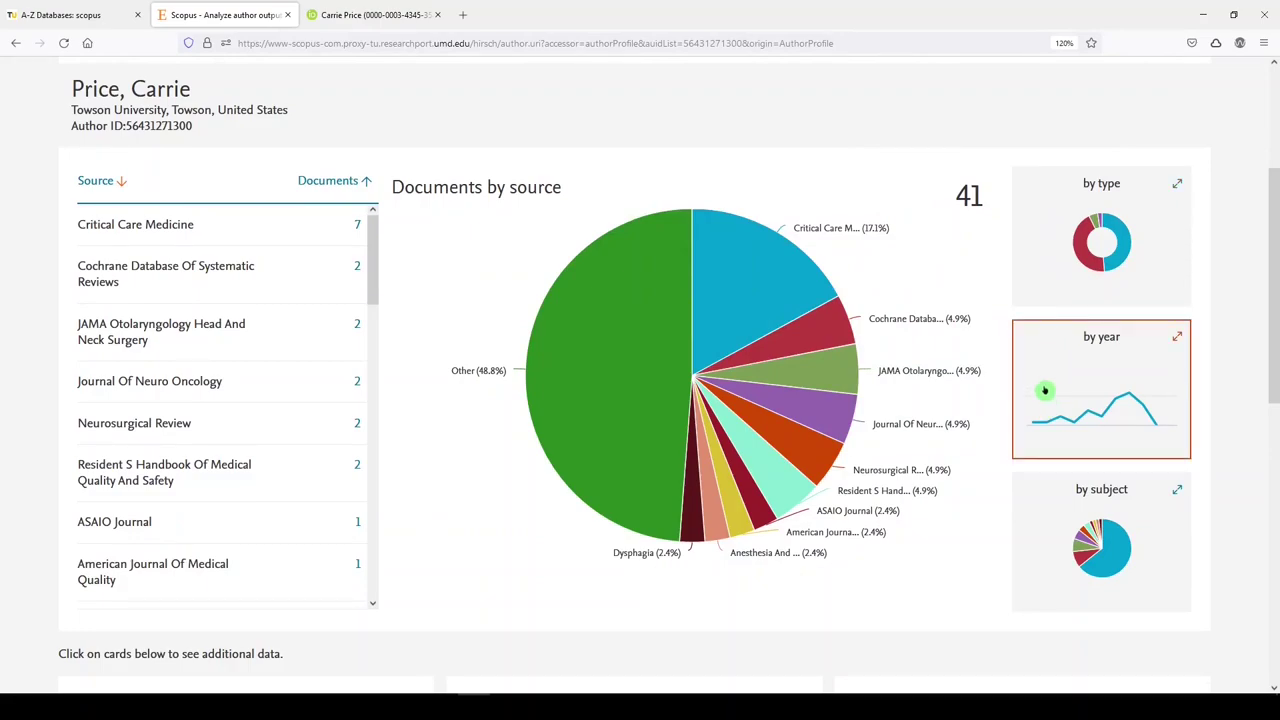
- View the documents by type and the h-index, citations and co-authors cards, and return to the author details page
click(1030, 260)
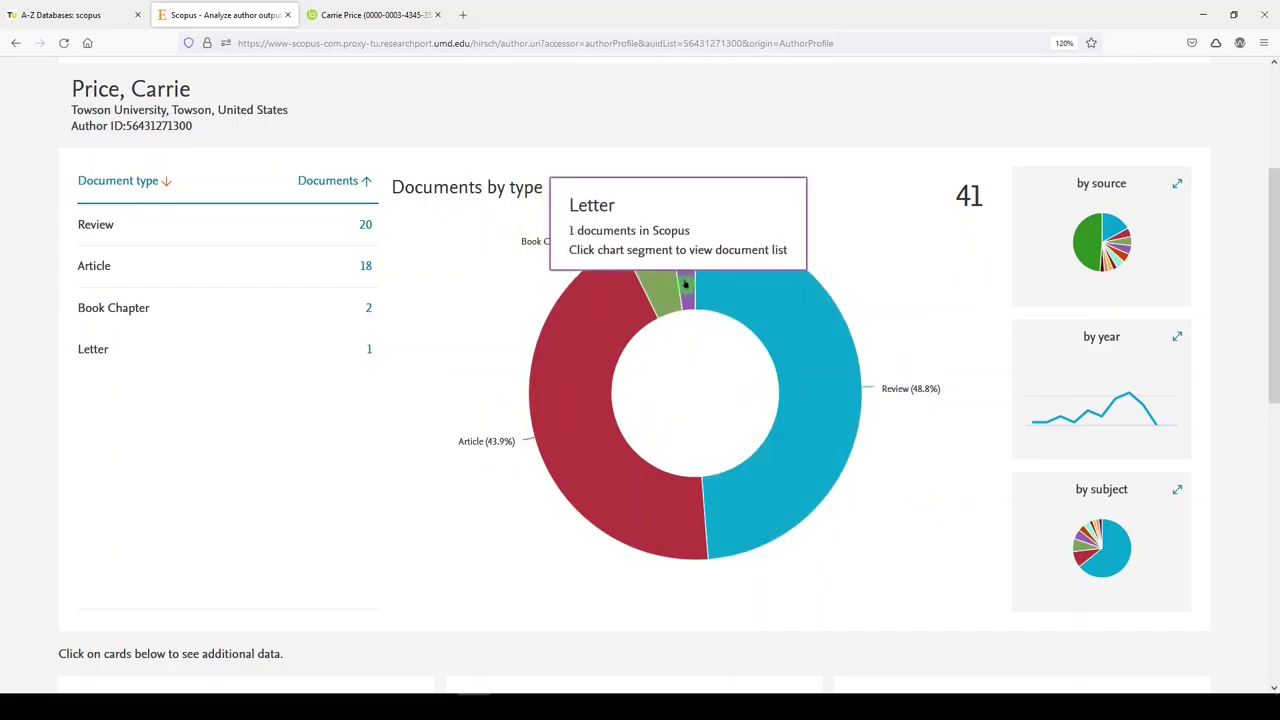
scroll(471, 377, down, 5)
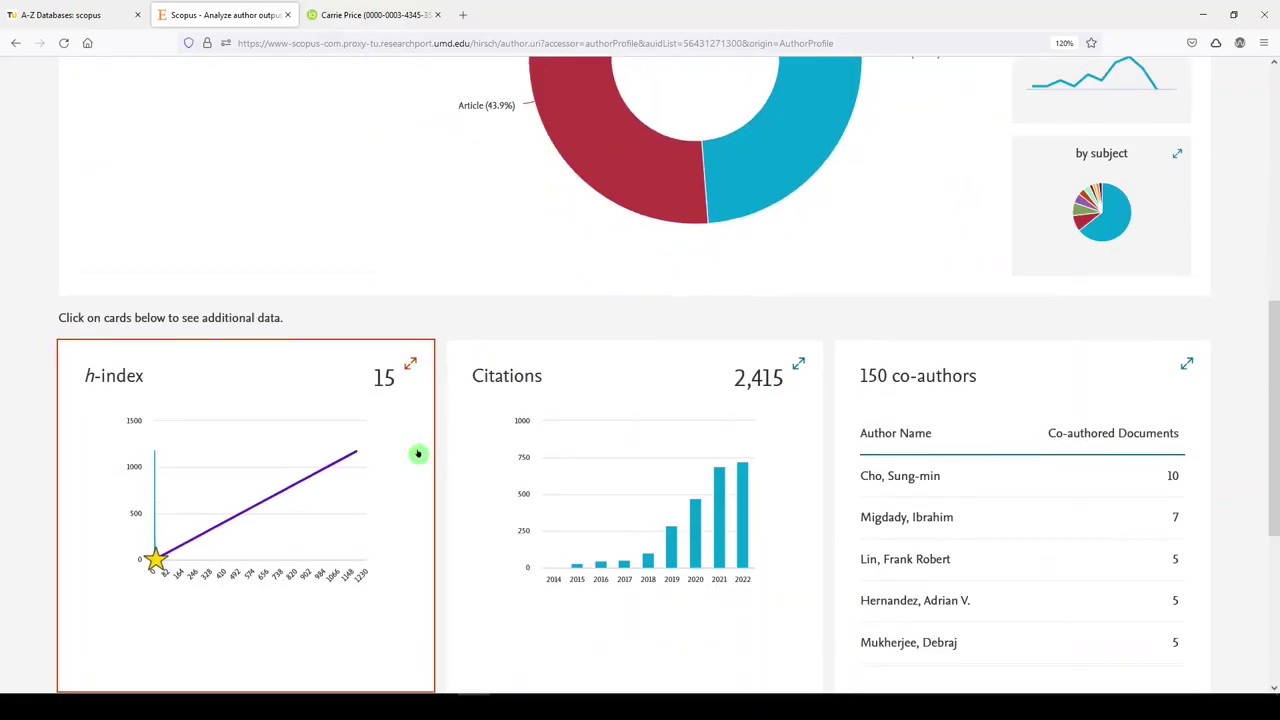
scroll(309, 512, down, 1)
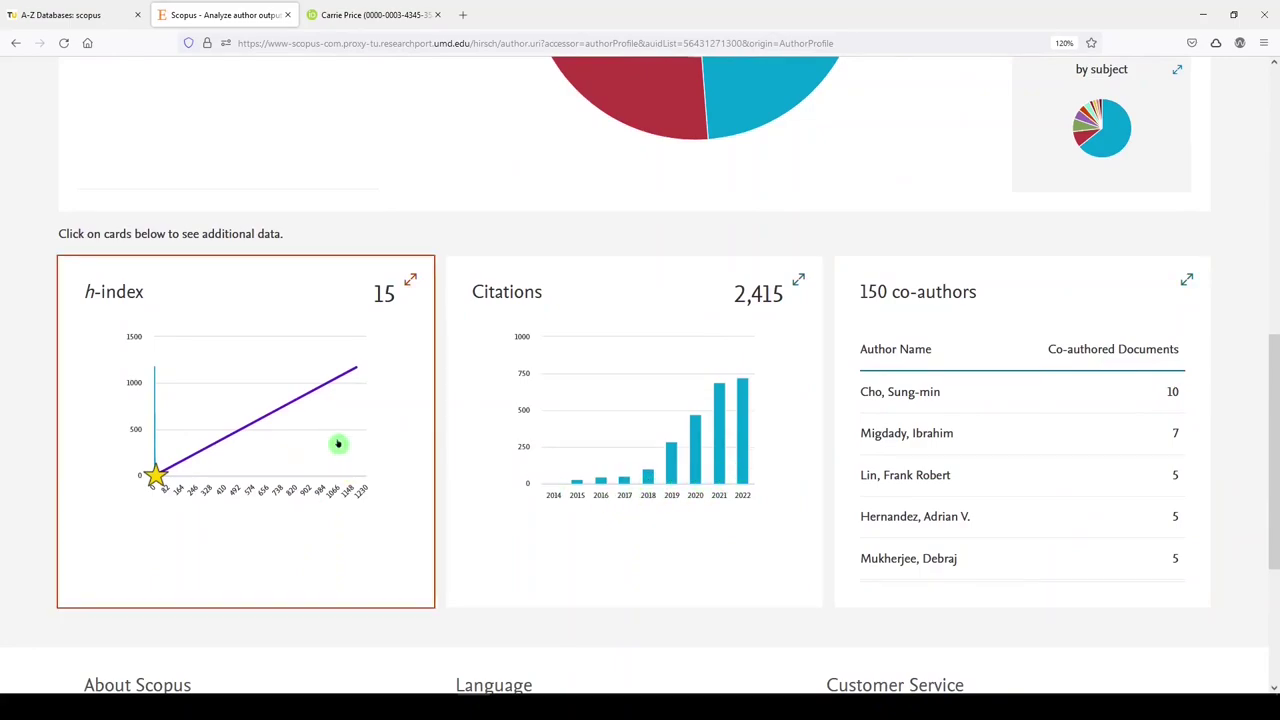
scroll(337, 450, up, 6)
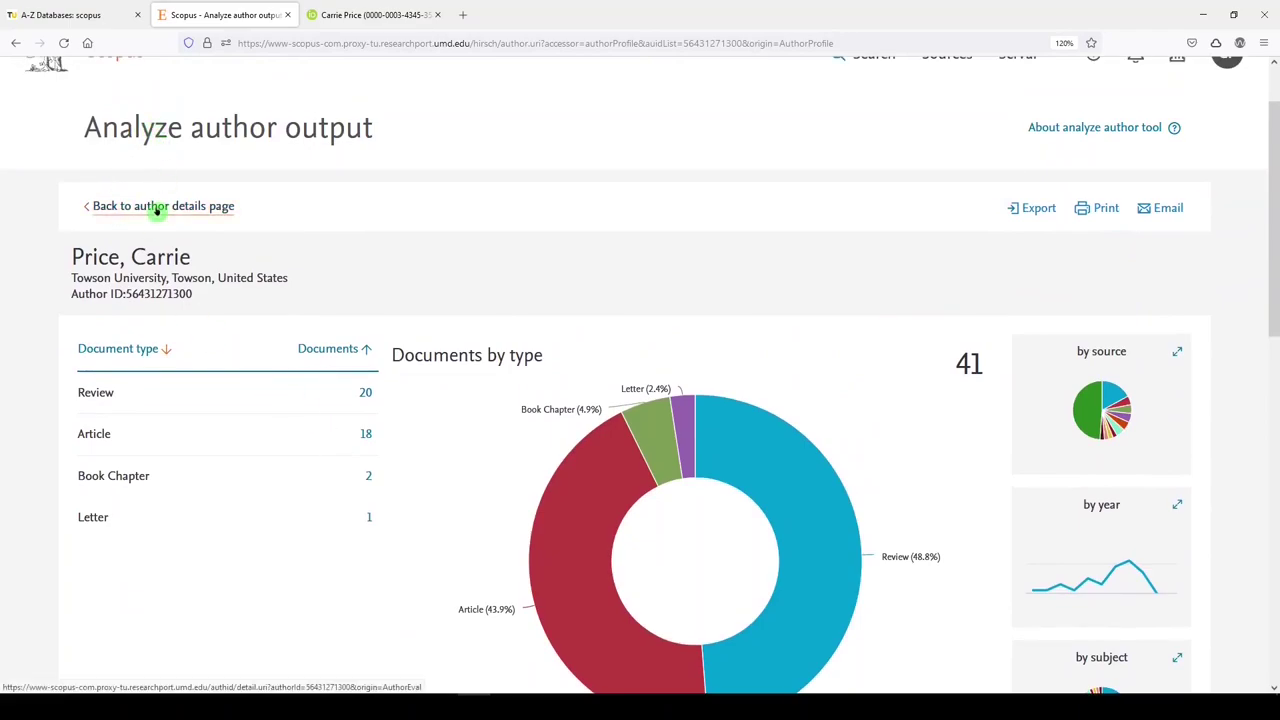
click(157, 207)
- Open the author's citation overview and examine the yearly citation counts in the 2018 to 2022 chart
scroll(500, 460, down, 2)
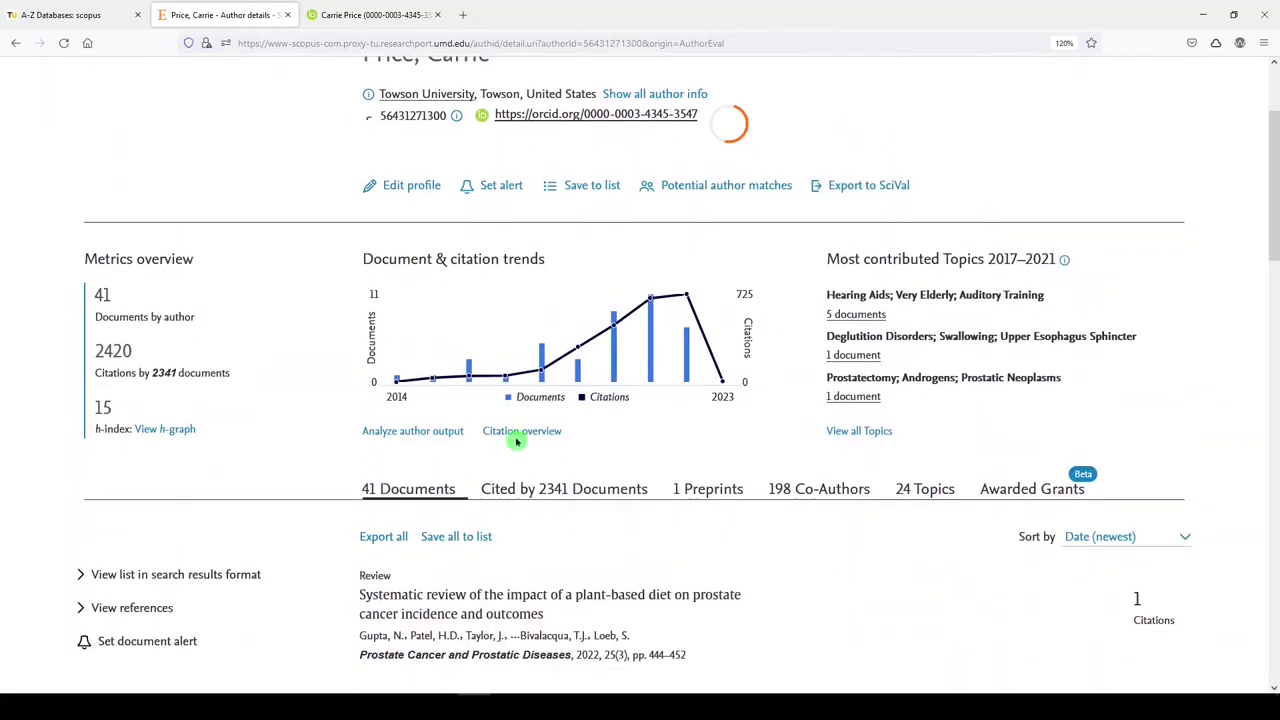
scroll(519, 438, down, 1)
click(517, 412)
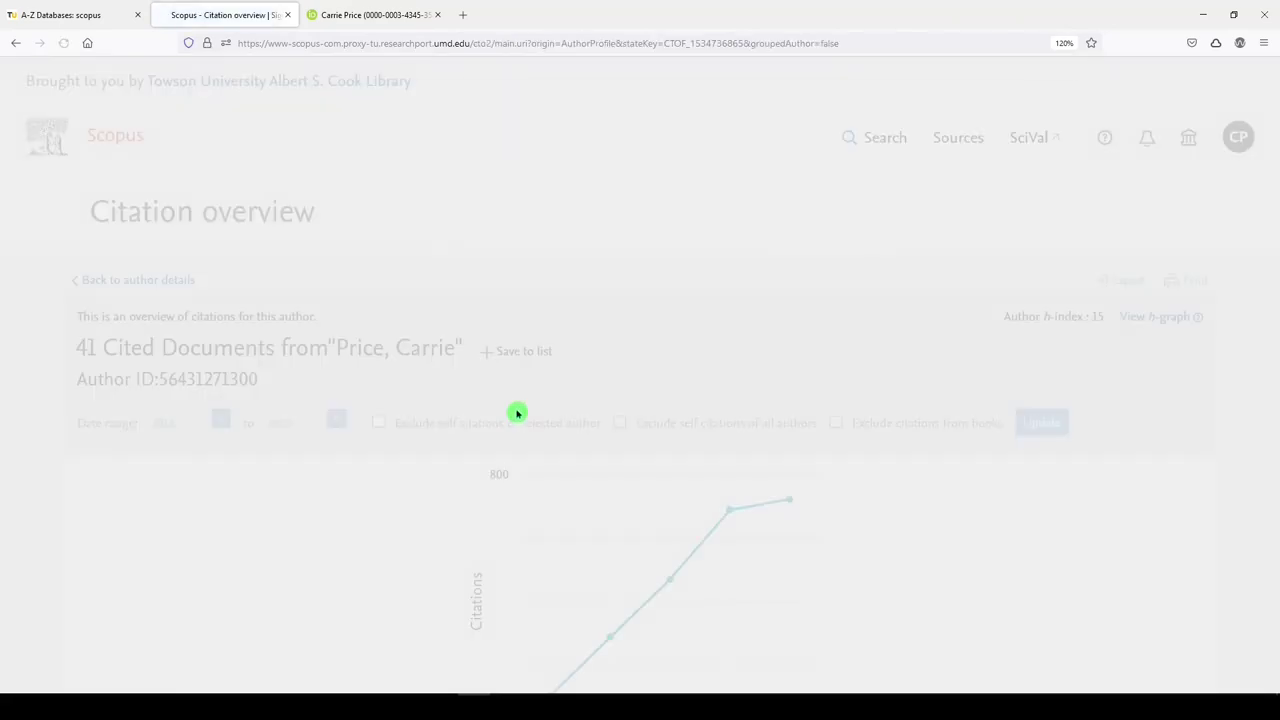
scroll(515, 411, down, 3)
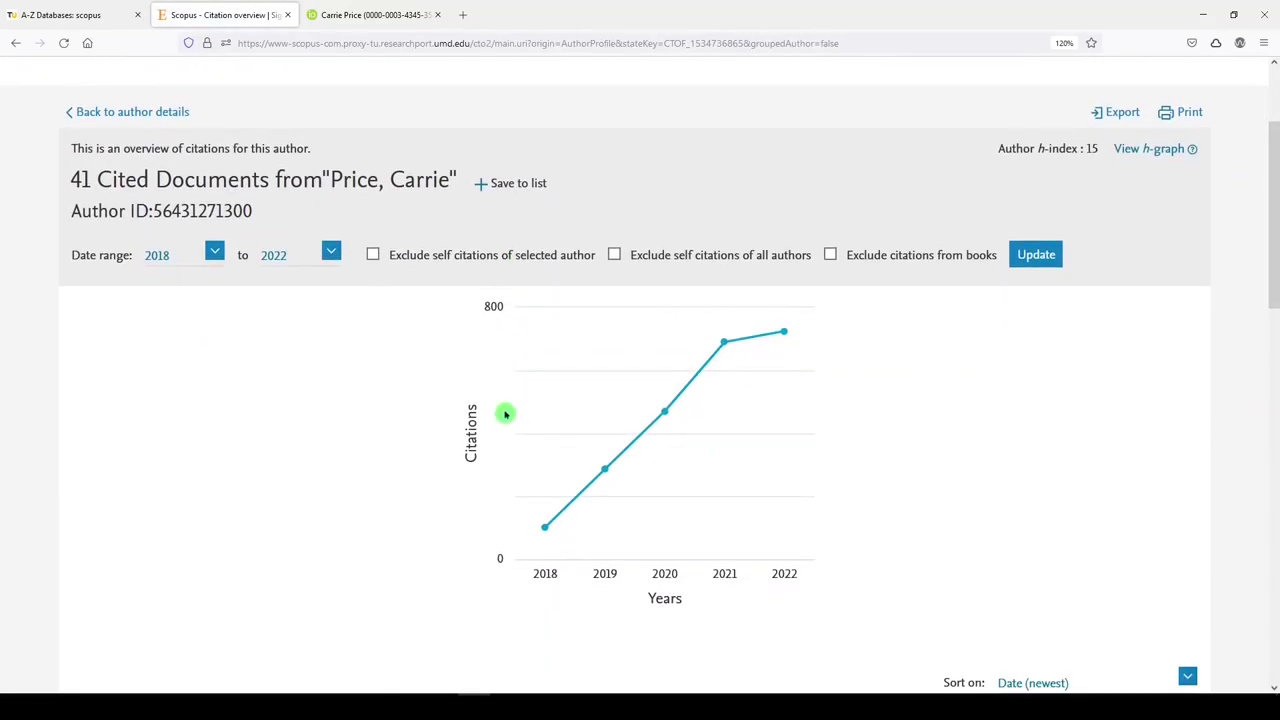
scroll(503, 408, down, 1)
mouse_move(546, 406)
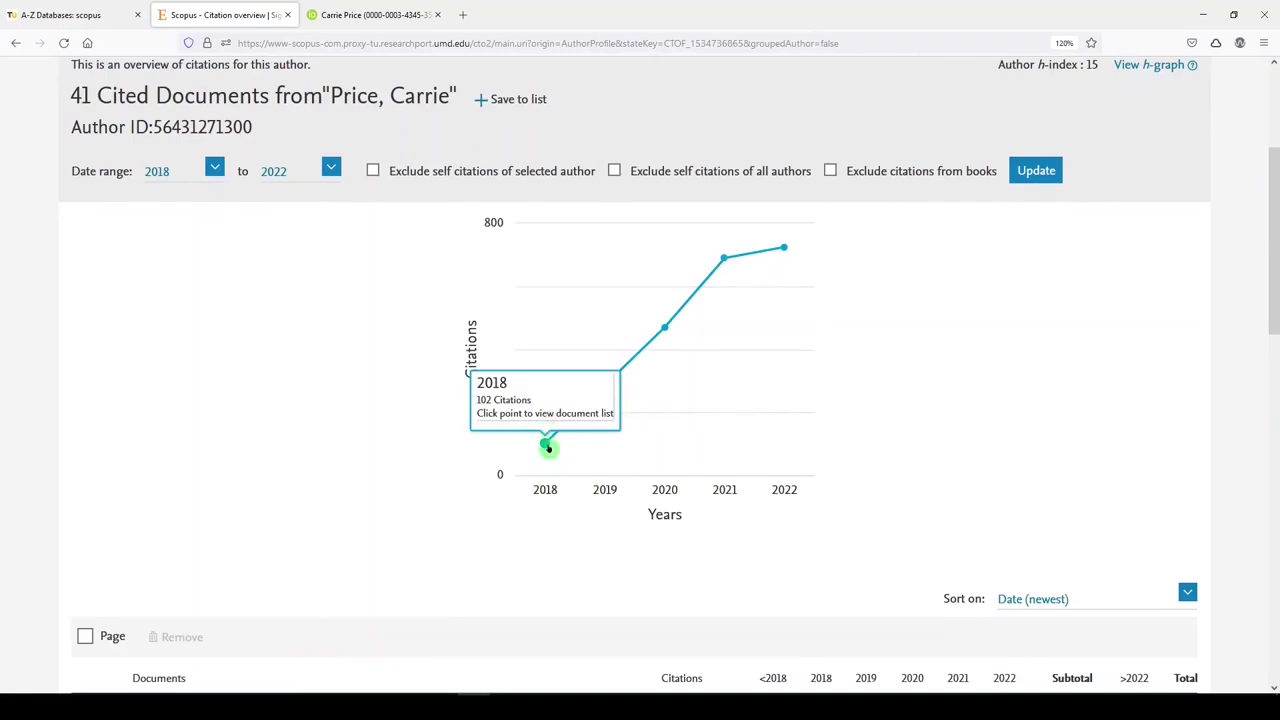
mouse_move(657, 334)
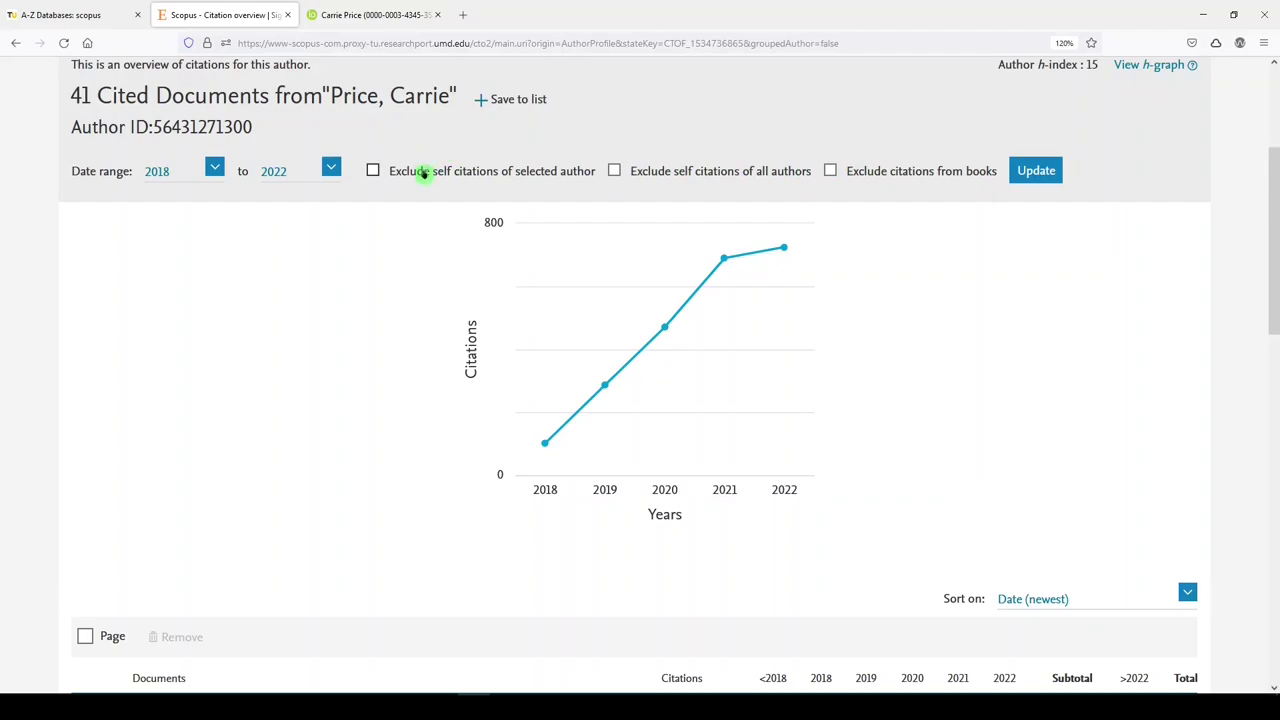
- Exclude self citations of the selected author, update the citation overview, and review the yearly totals in the documents table
click(372, 170)
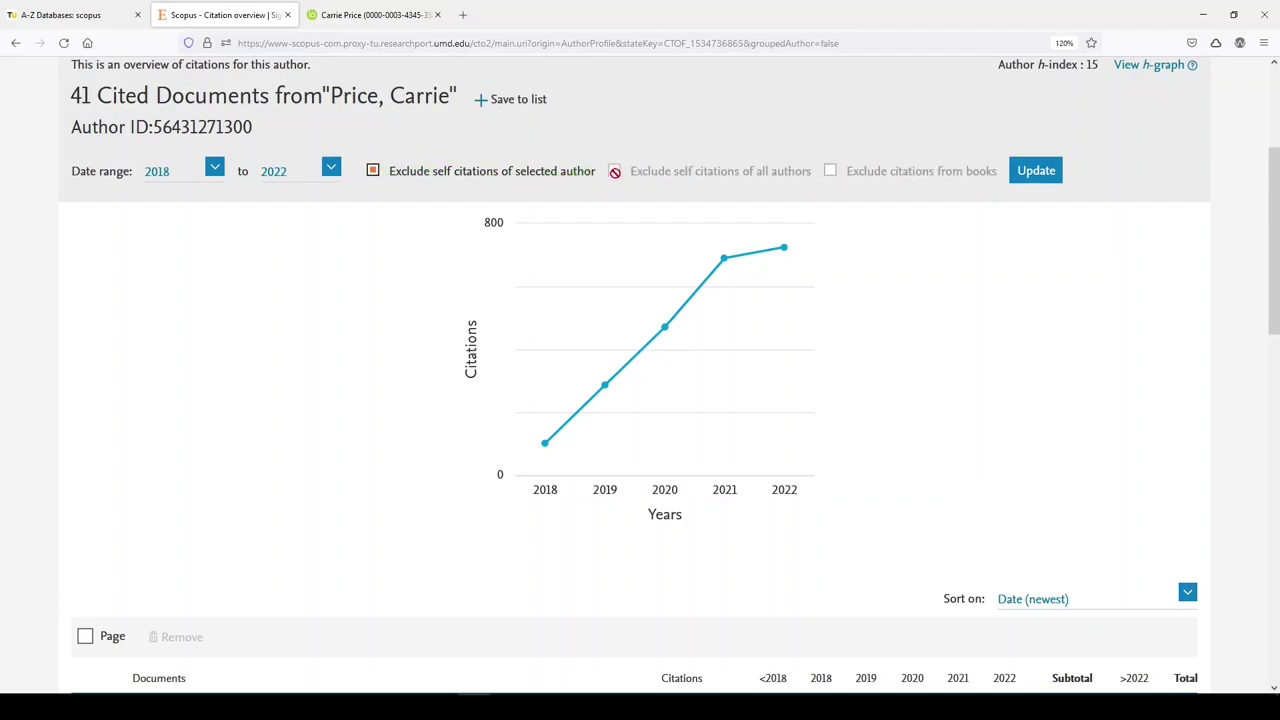
click(1036, 174)
click(1020, 177)
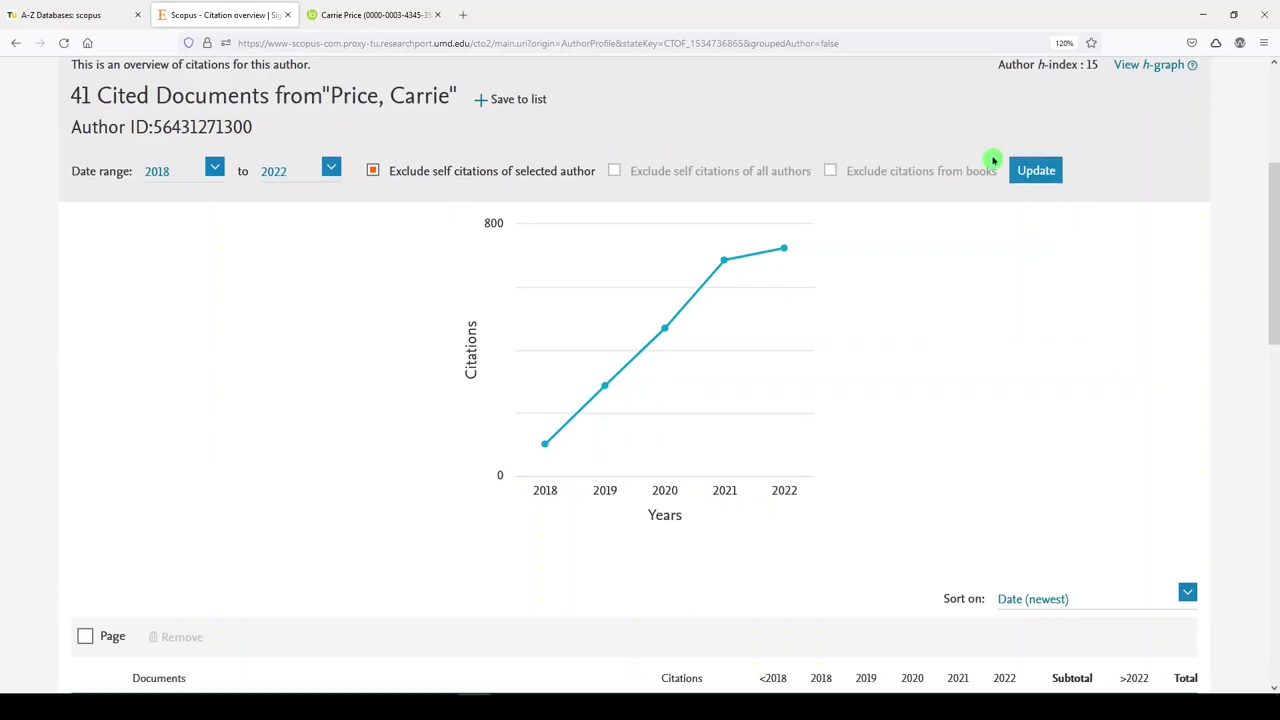
scroll(899, 355, down, 1)
scroll(885, 370, down, 2)
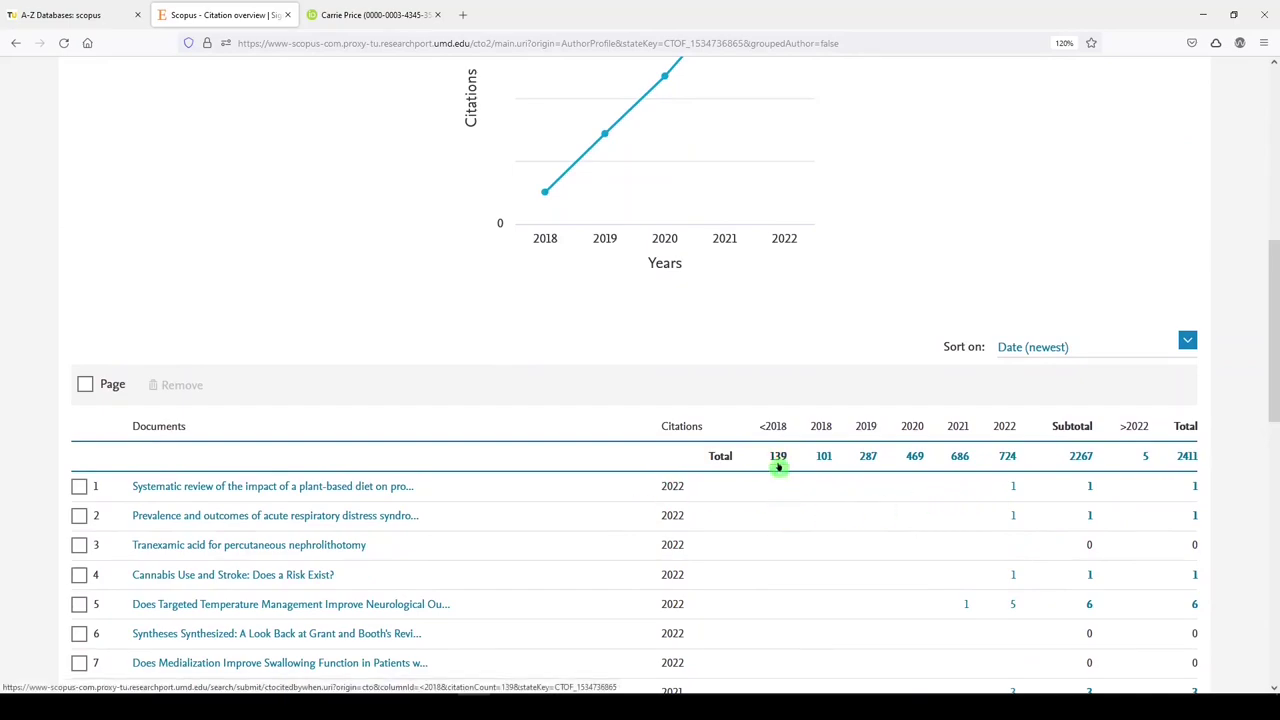
- Return from the citation overview to the author details and view the list of the author's documents
scroll(457, 400, up, 7)
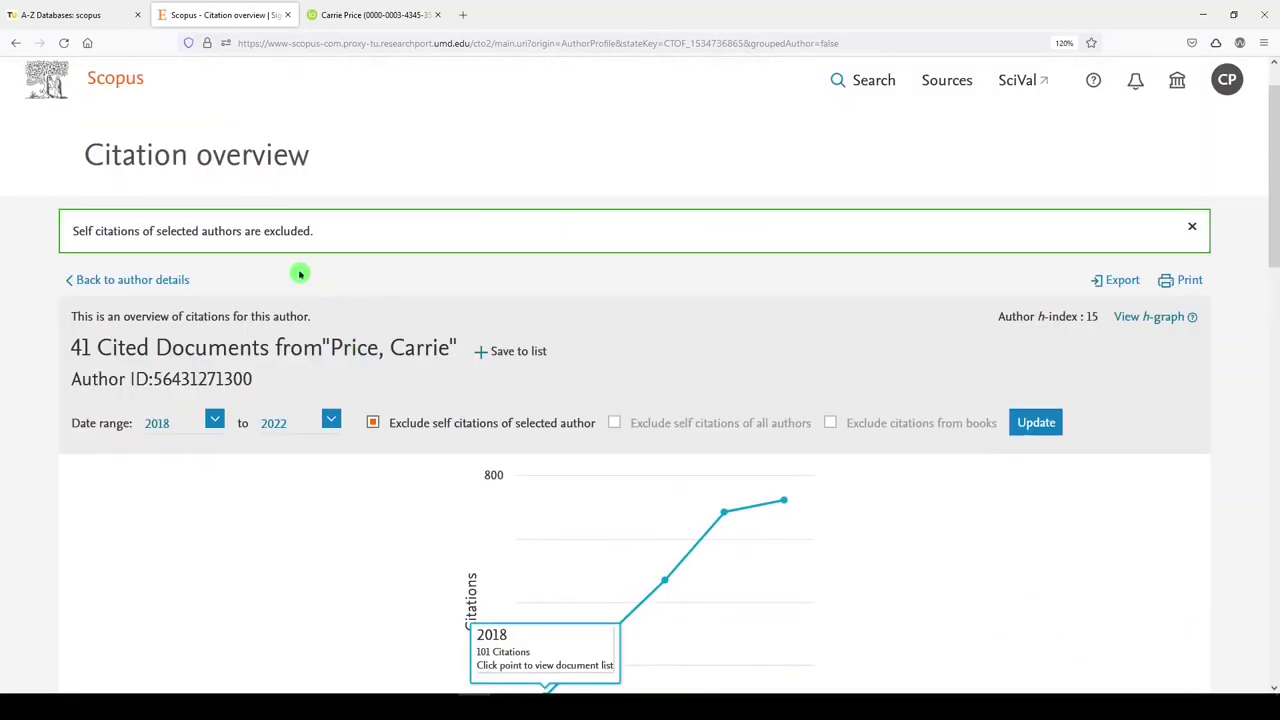
click(134, 281)
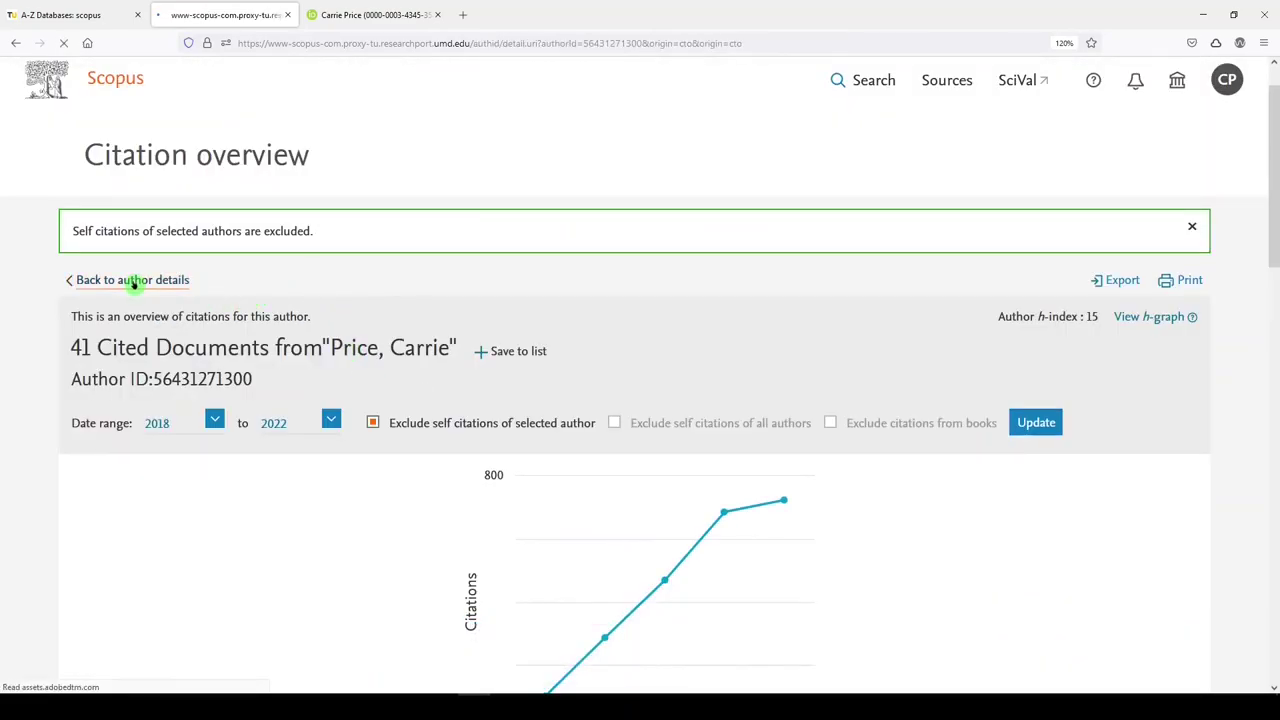
scroll(106, 314, down, 3)
scroll(183, 389, down, 2)
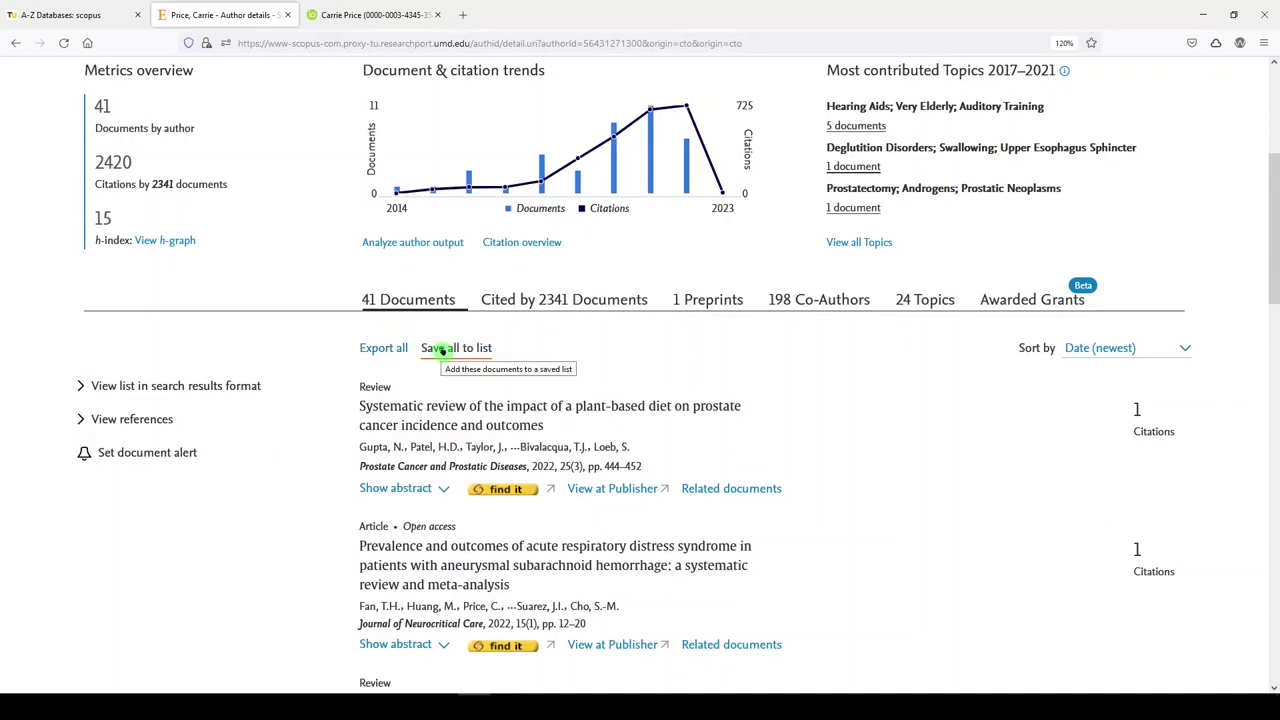
- View the author's citing documents, preprints, co-authors and topics lists in turn
click(580, 305)
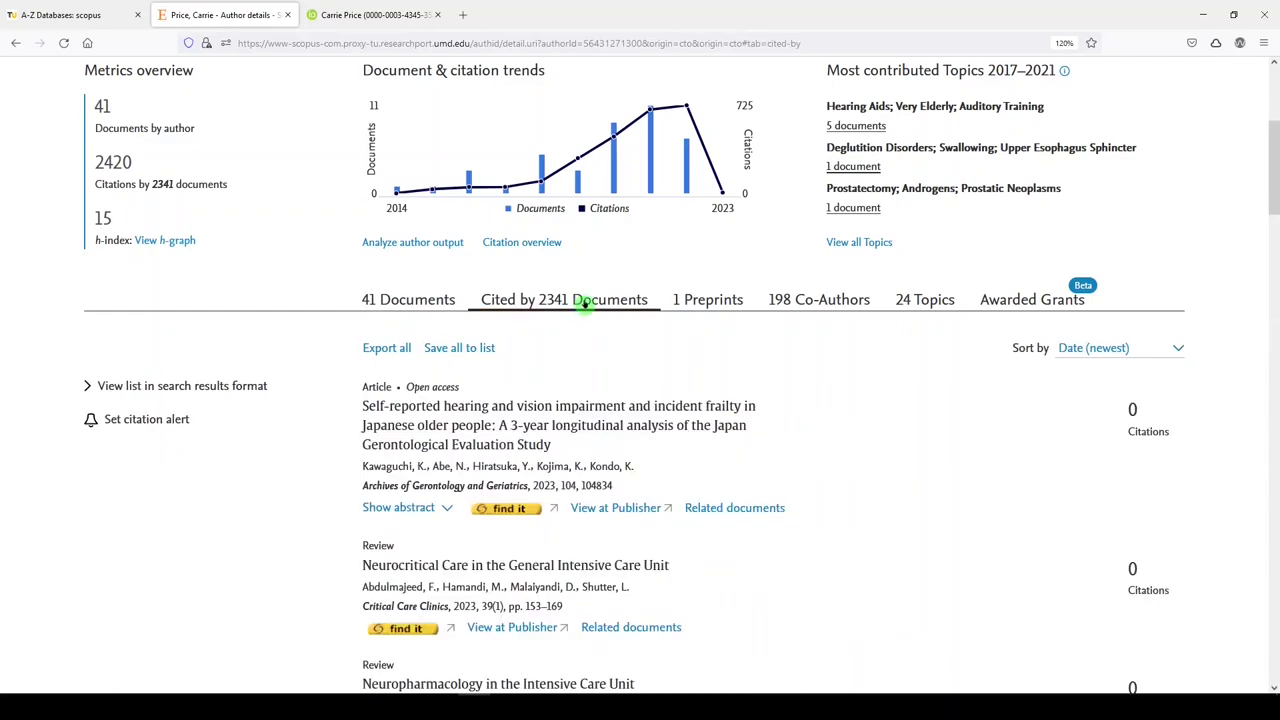
click(710, 307)
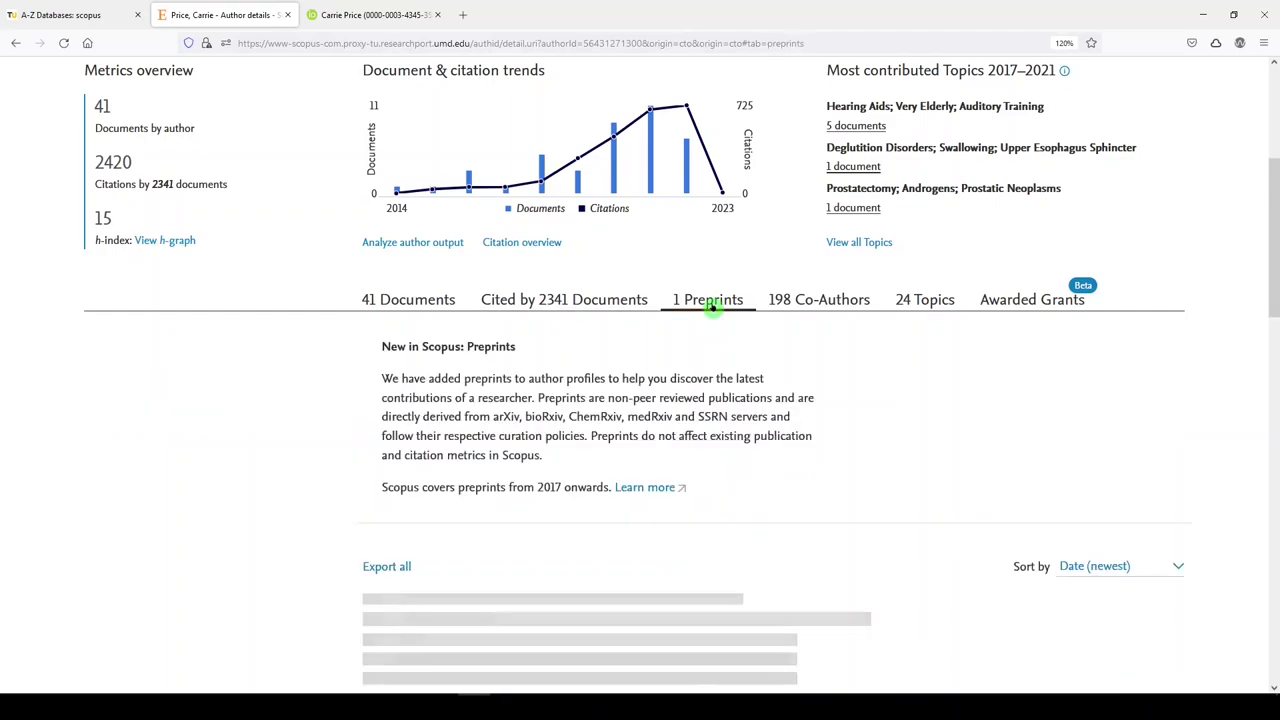
click(814, 308)
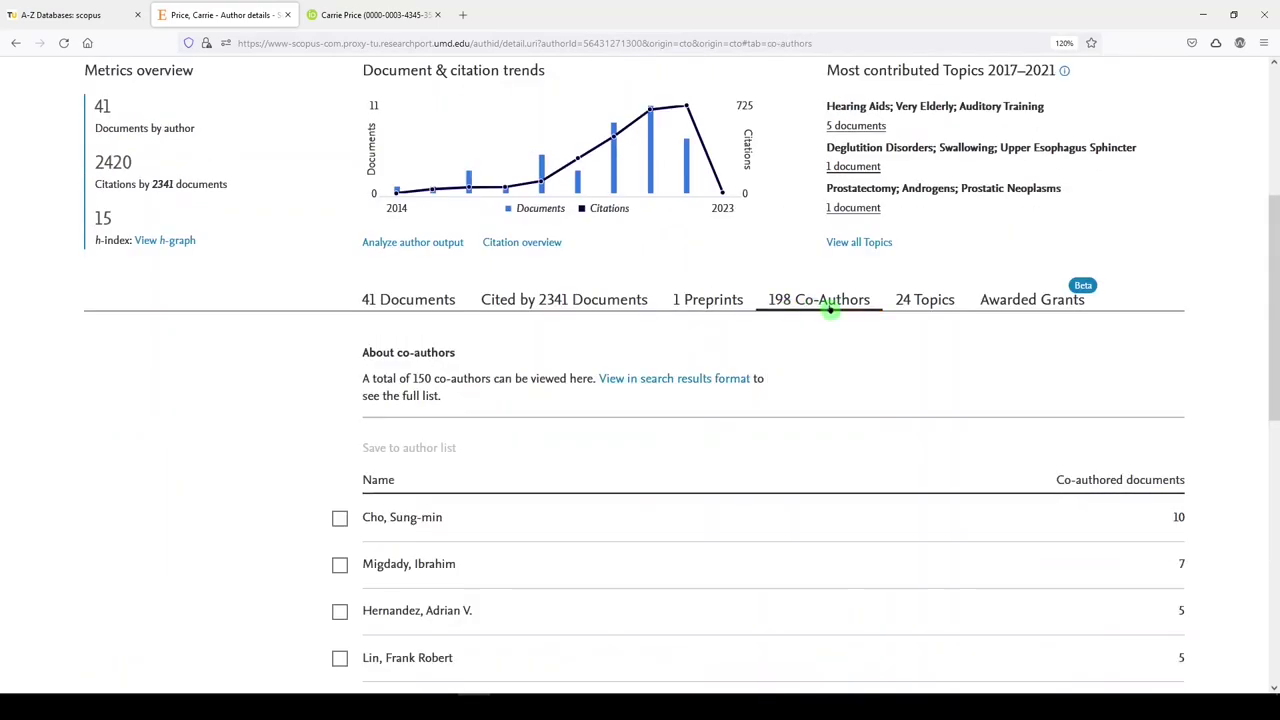
click(921, 308)
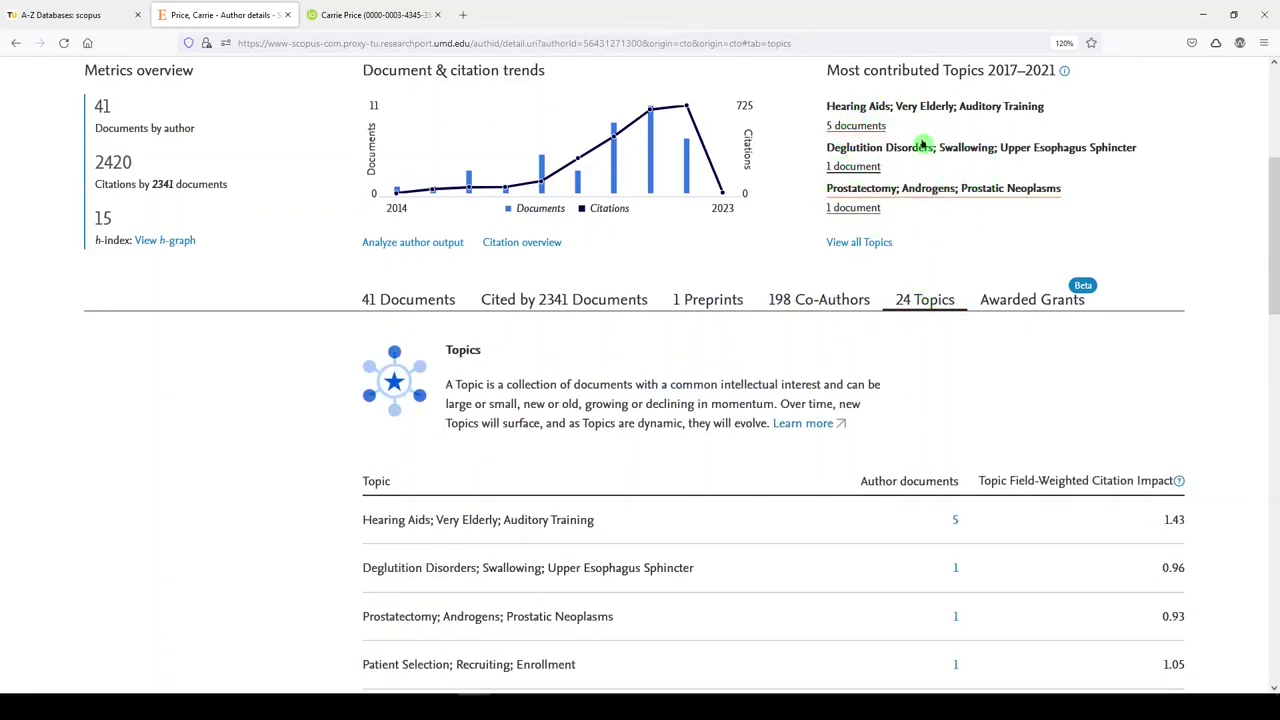
scroll(908, 480, up, 1)
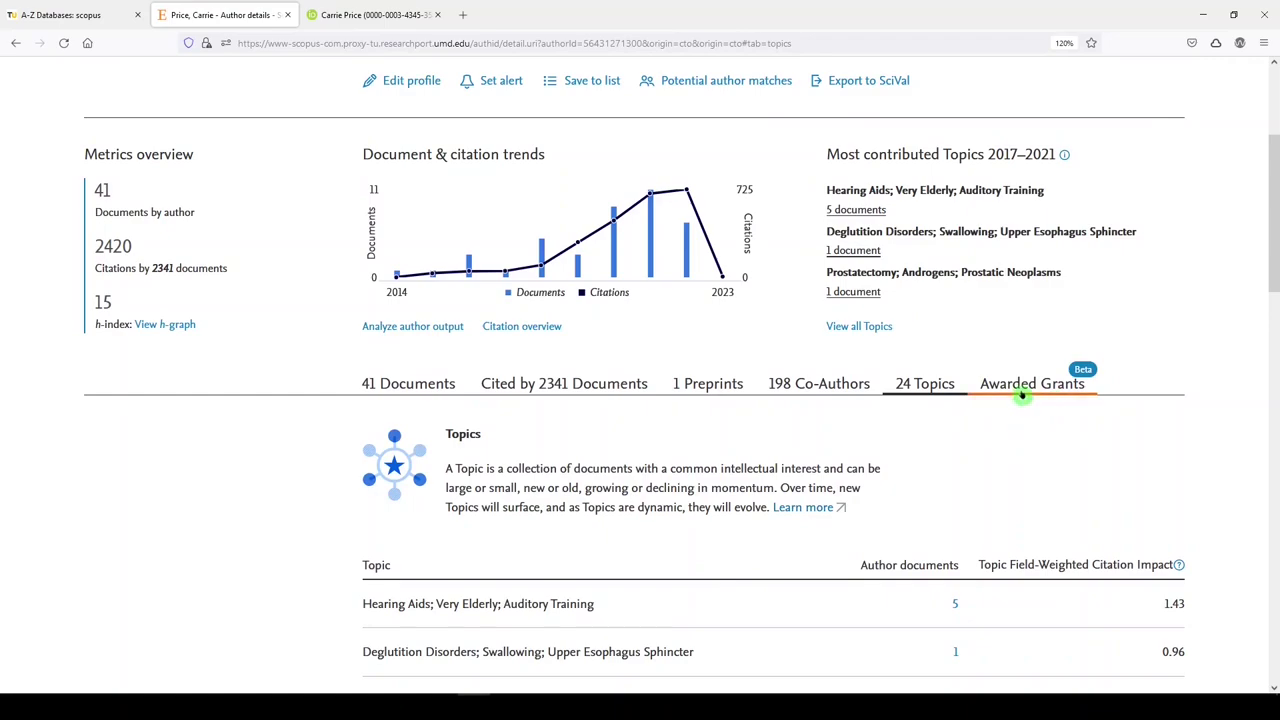
- View the author's awarded grants, and return to the author's documents list and the profile header
click(1031, 386)
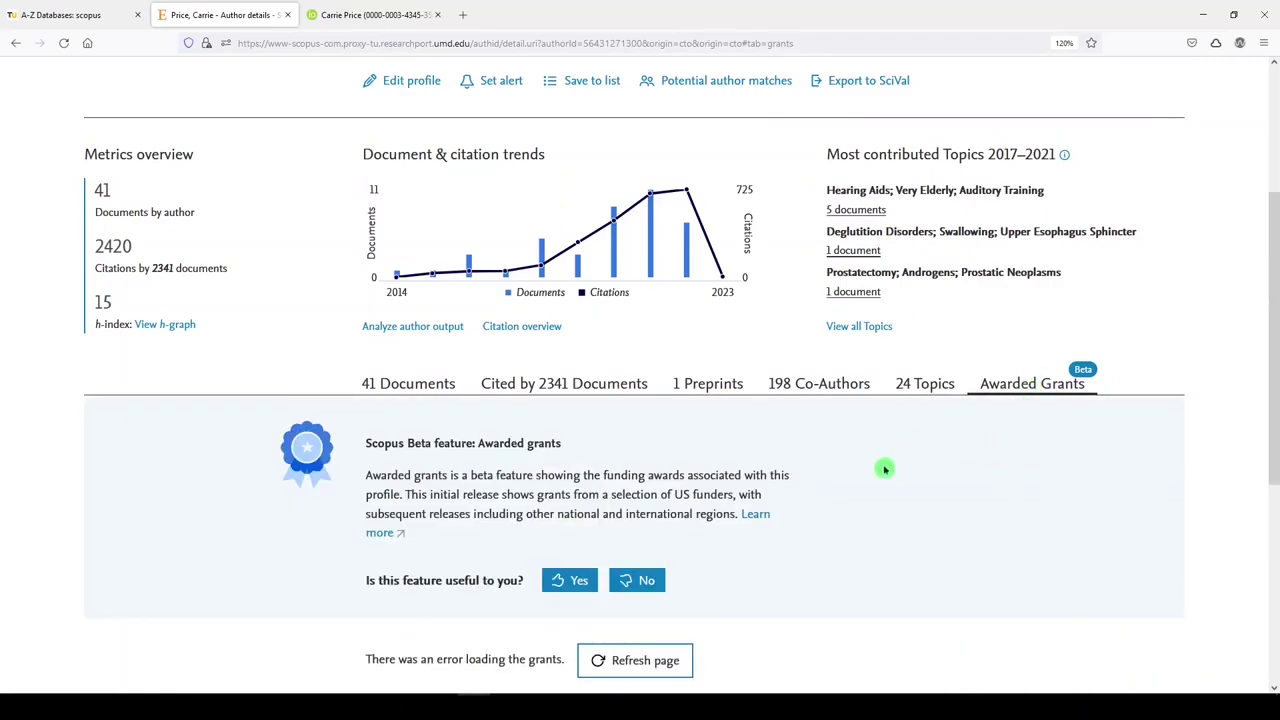
scroll(868, 472, down, 1)
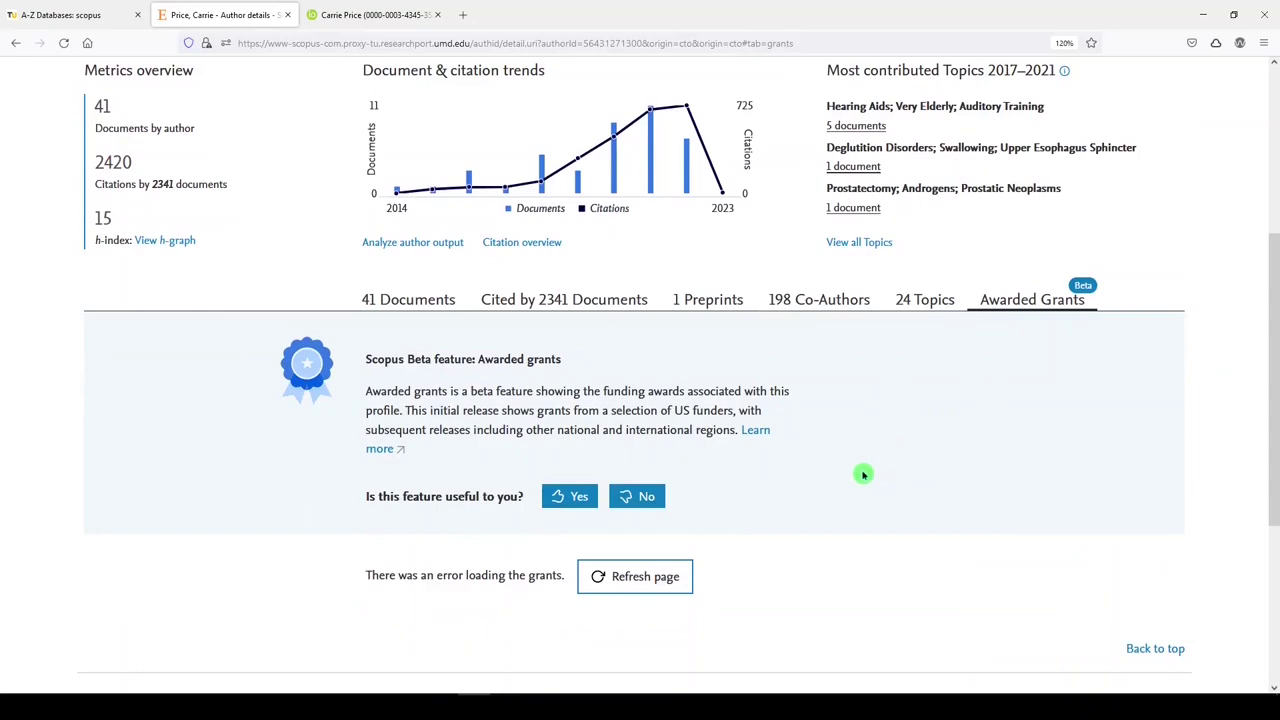
click(418, 302)
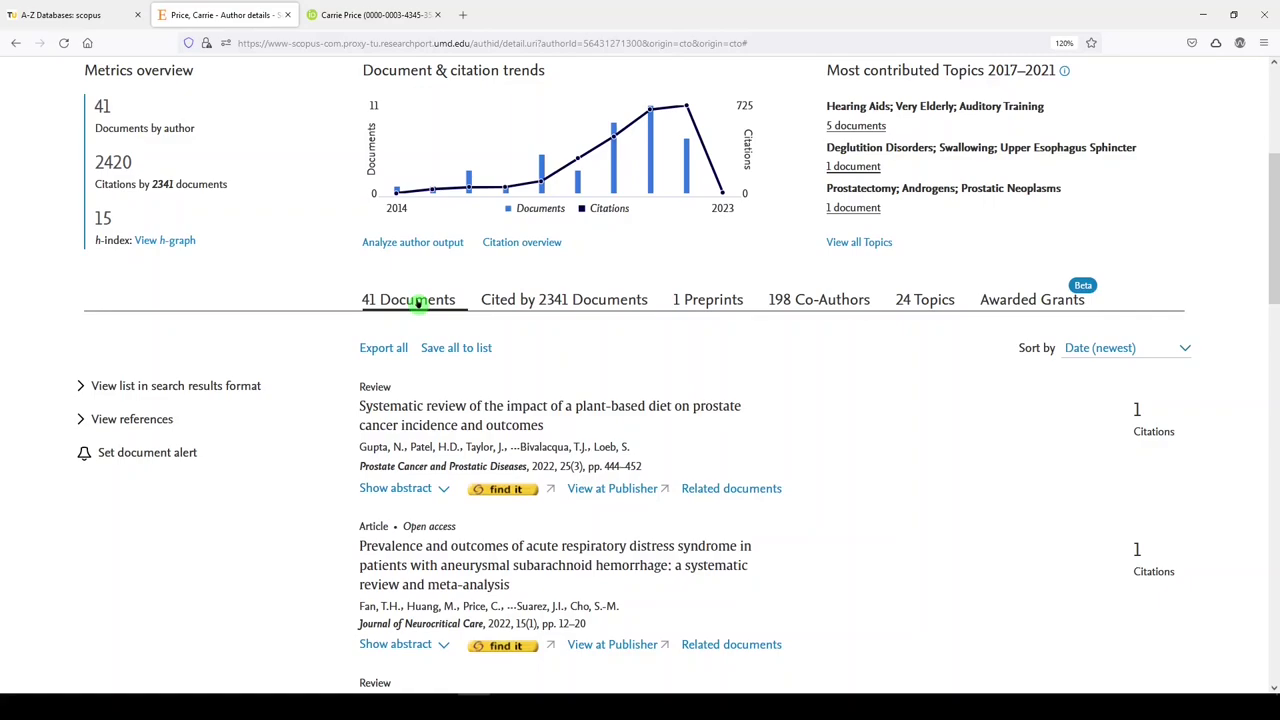
scroll(418, 305, up, 3)
scroll(428, 329, up, 4)
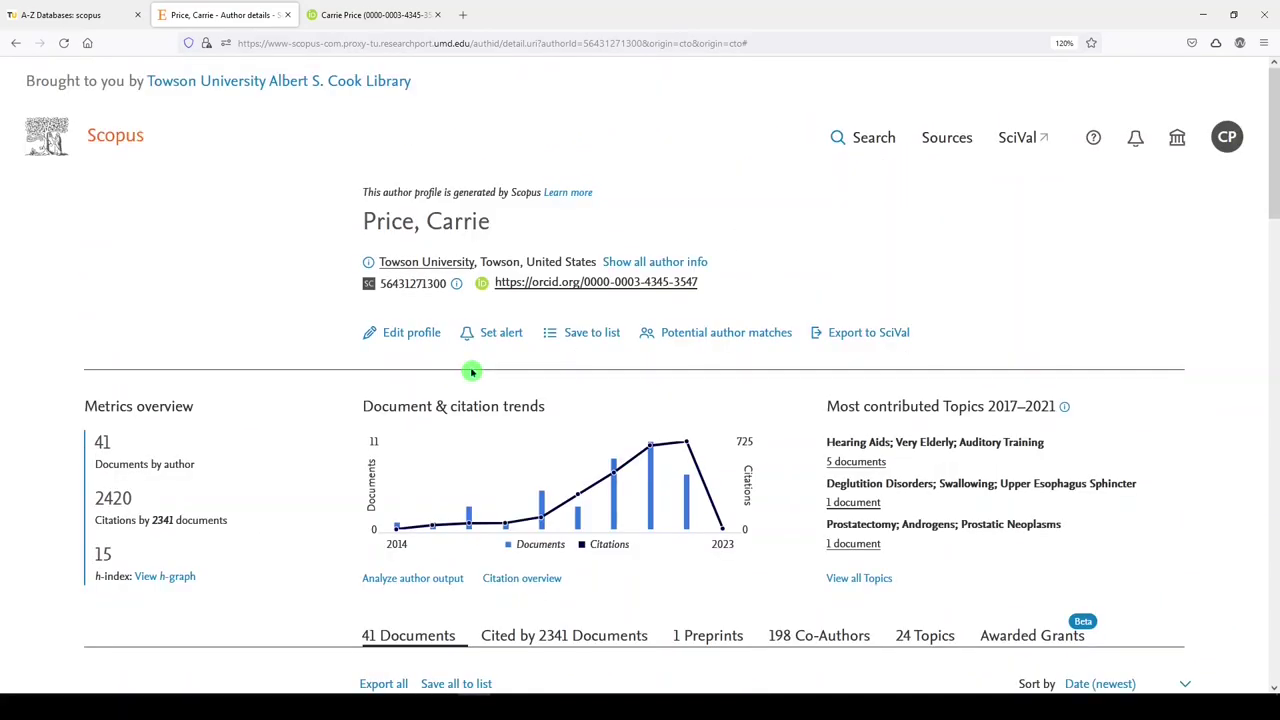